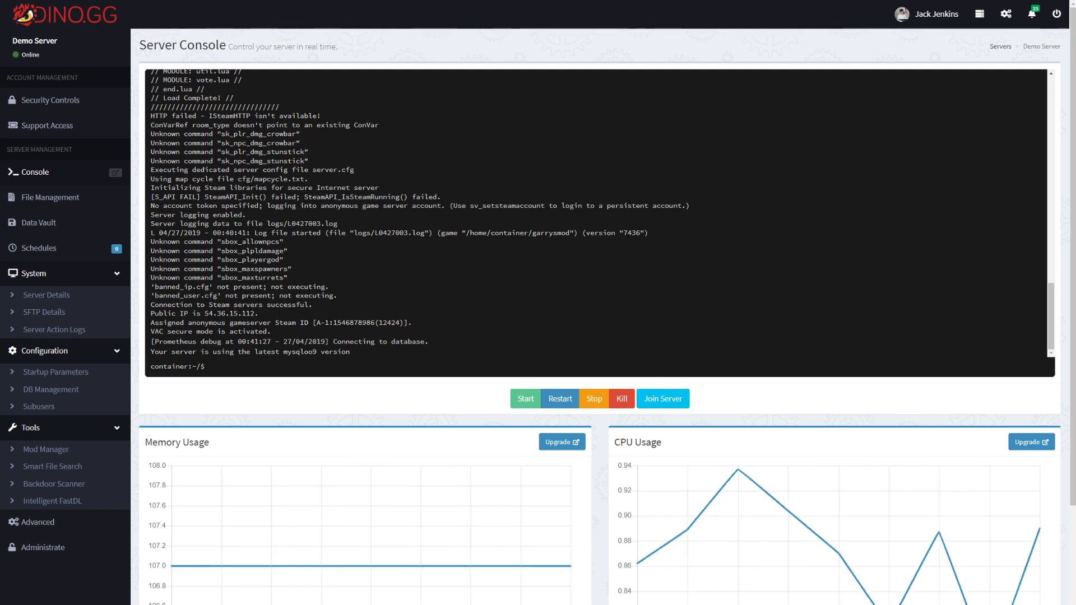
- Open a blank Create New Schedule form from the Demo Server's Schedules page
left_click(38, 250)
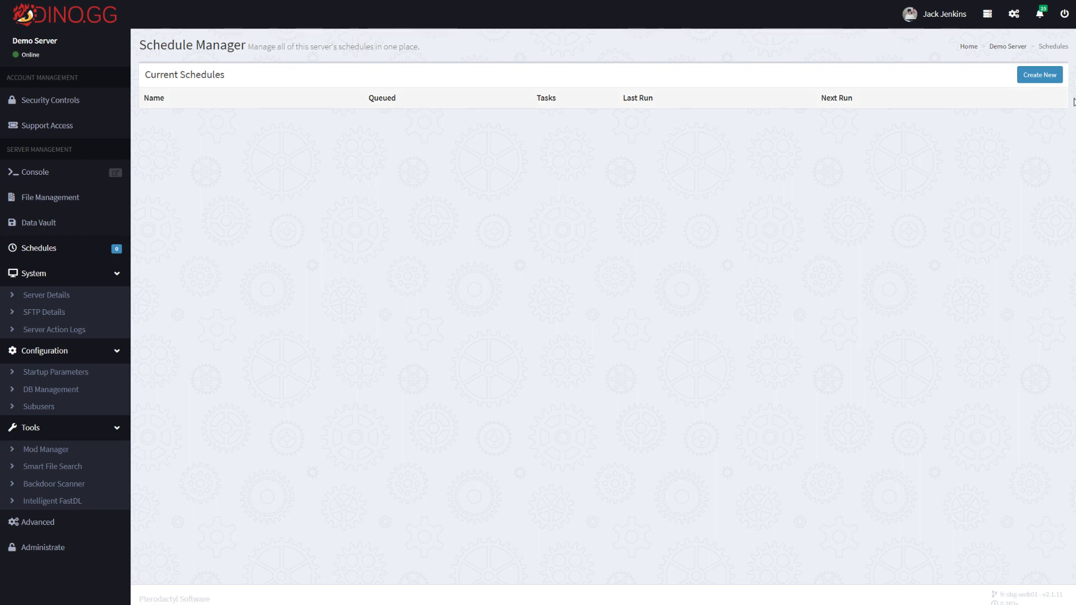
left_click(1030, 76)
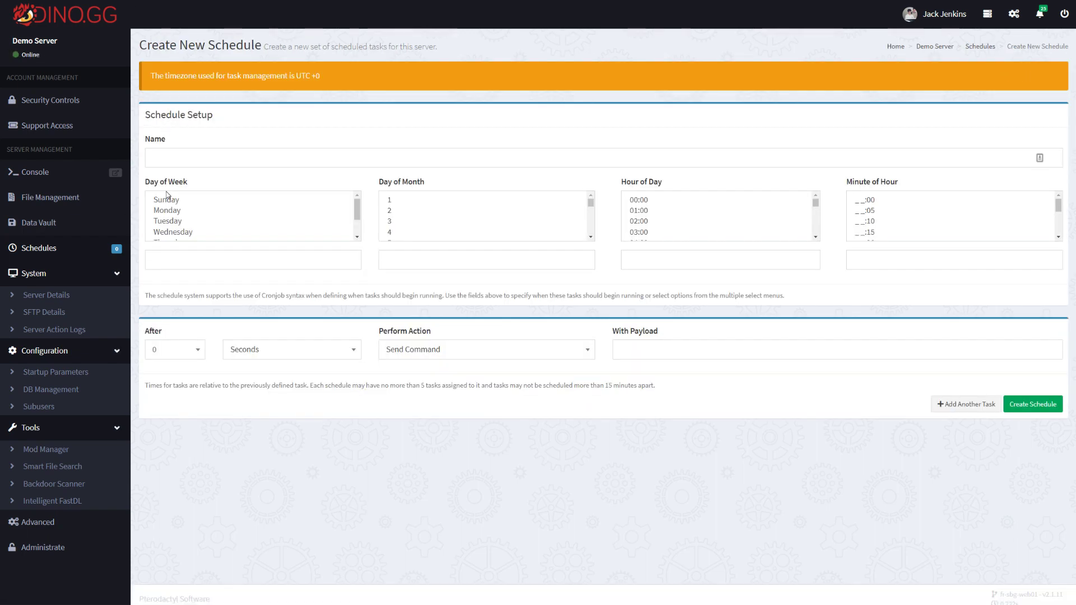
- Name the schedule 'Daily Restart' and highlight the UTC +0 timezone notice
left_click(174, 160)
type("R")
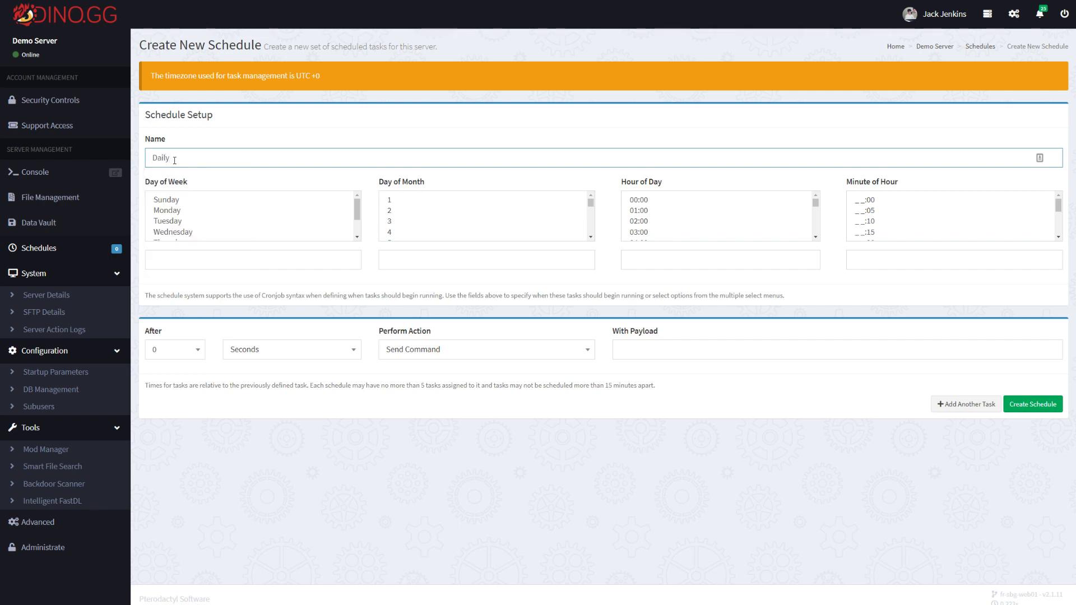
type("estart")
left_click_drag(341, 75, 153, 76)
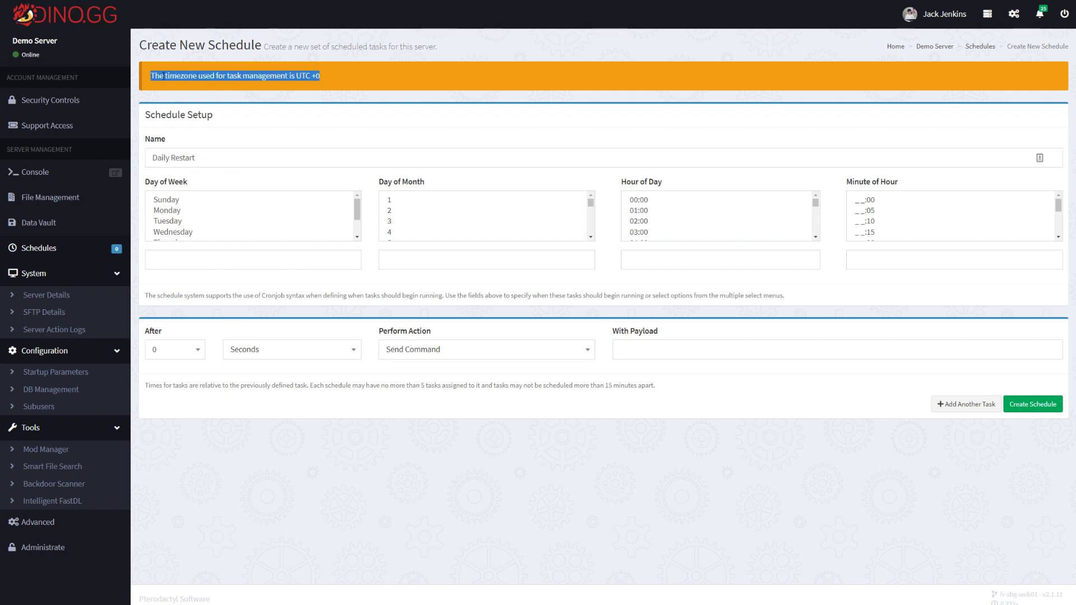
left_click_drag(304, 77, 321, 75)
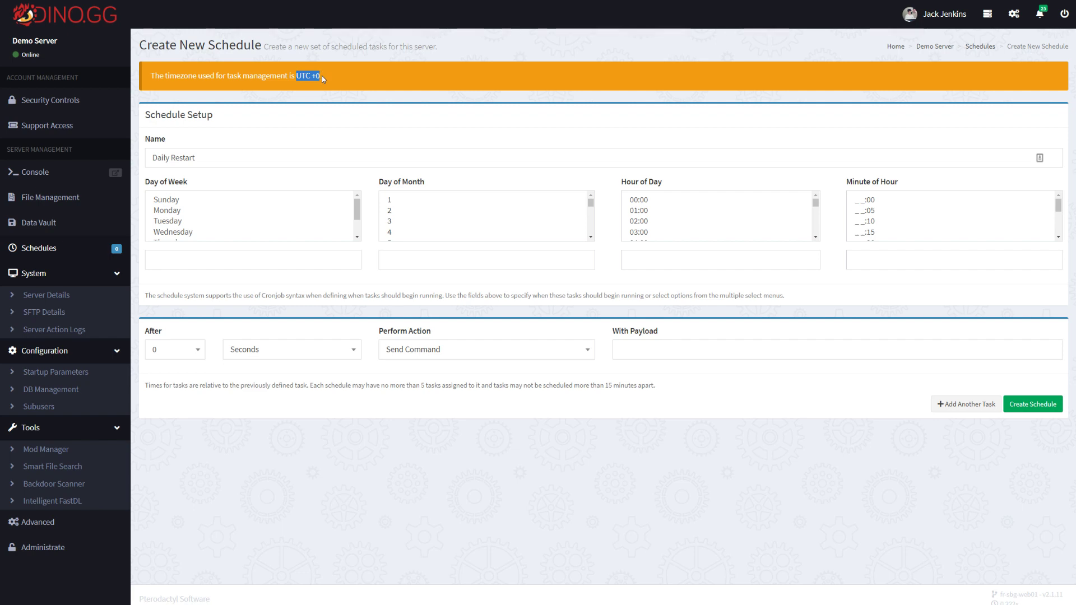
left_click(296, 78)
- Select every day of the week so Day of Week reads *
scroll(191, 224, "down", 3)
scroll(200, 231, "up", 3)
scroll(195, 205, "down", 1)
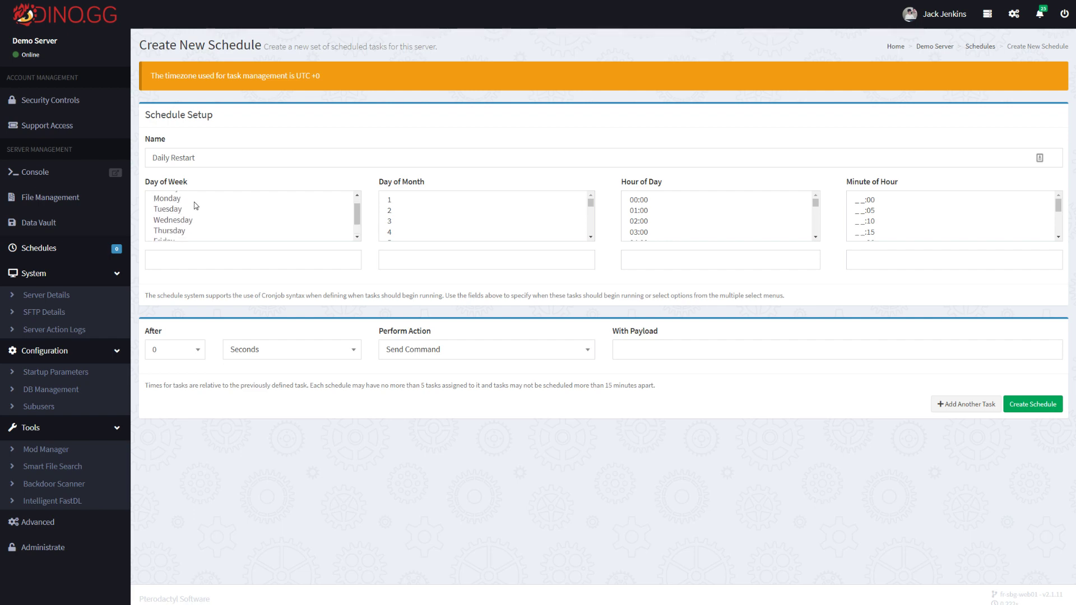
scroll(194, 205, "down", 2)
scroll(214, 197, "up", 3)
left_click(213, 200)
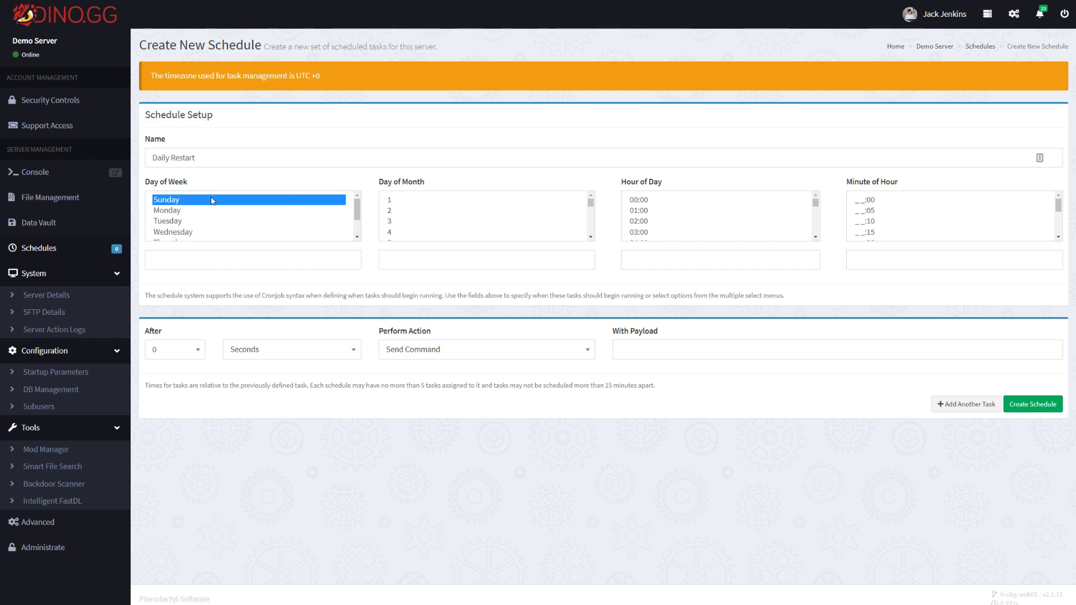
key("ctrl+a")
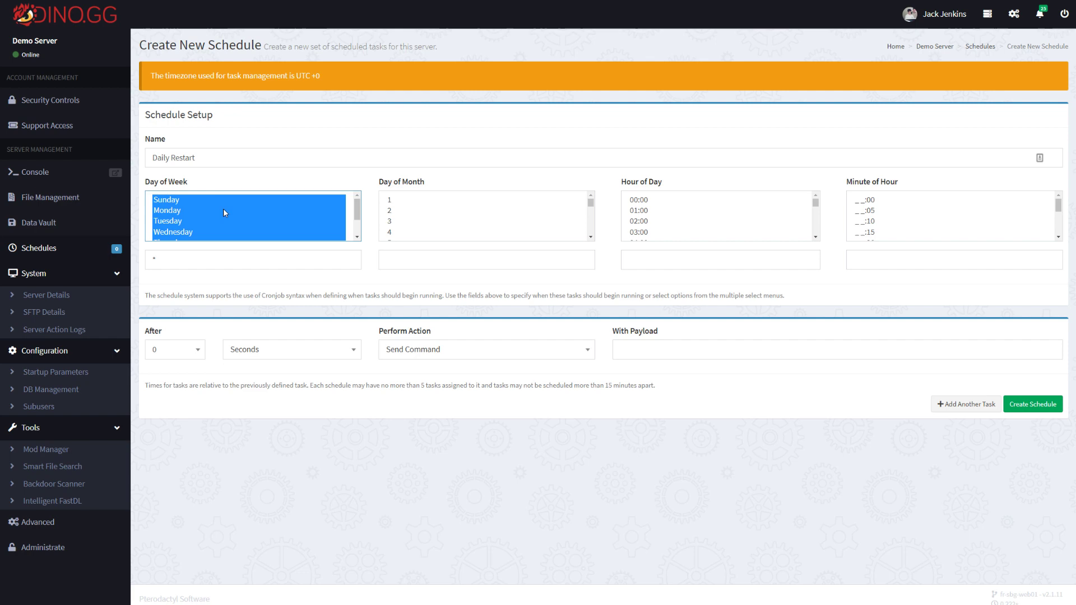
- Select all days of the month, then try individual days 1 to 4 instead
left_click(432, 203)
scroll(538, 219, "down", 3)
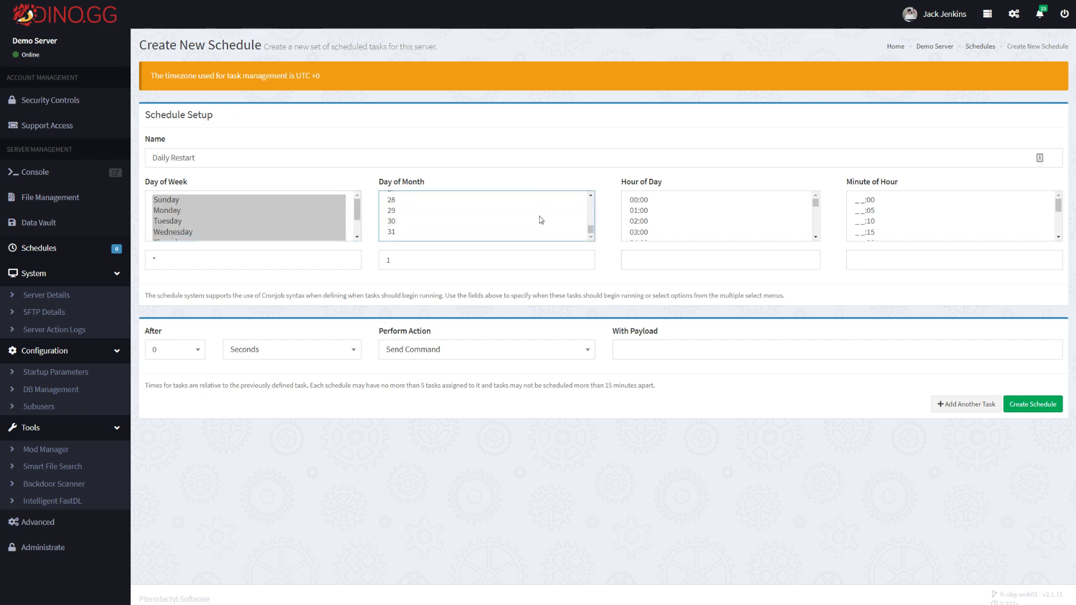
scroll(504, 211, "up", 3)
key("ctrl+a")
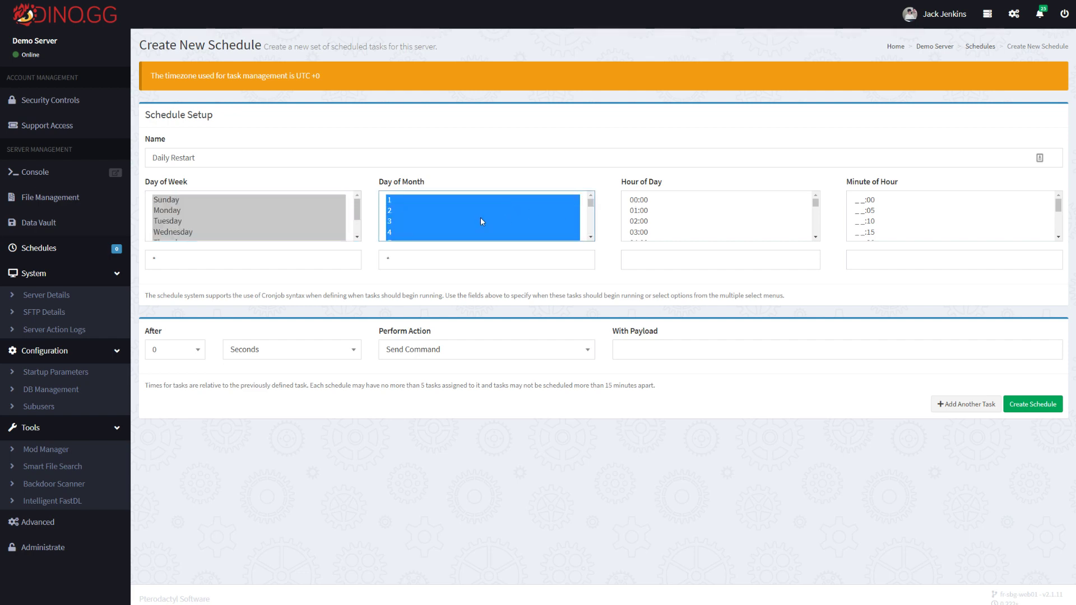
left_click(457, 214)
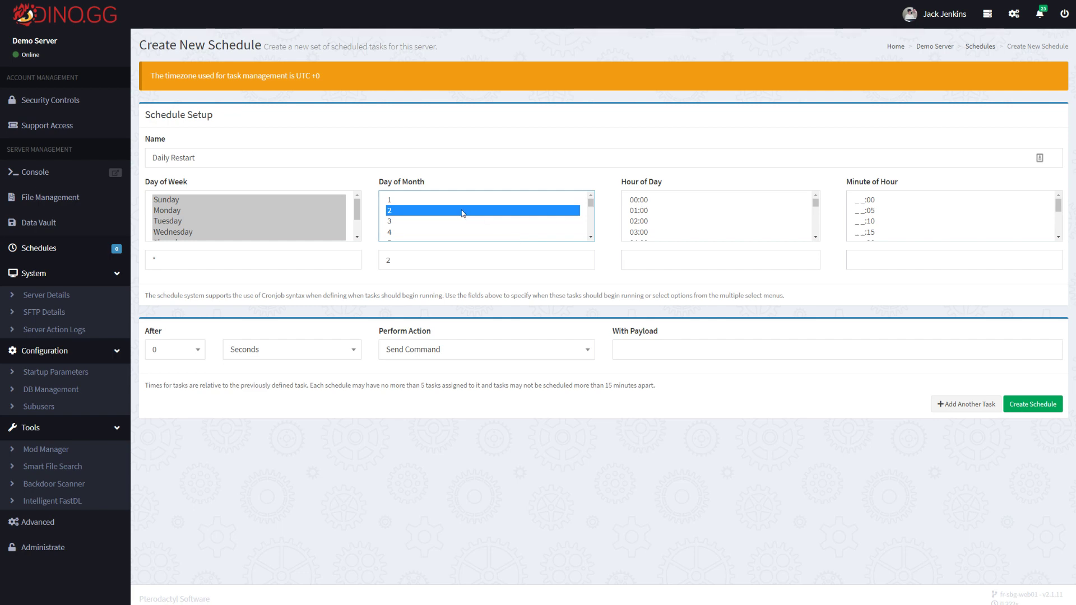
key("Up")
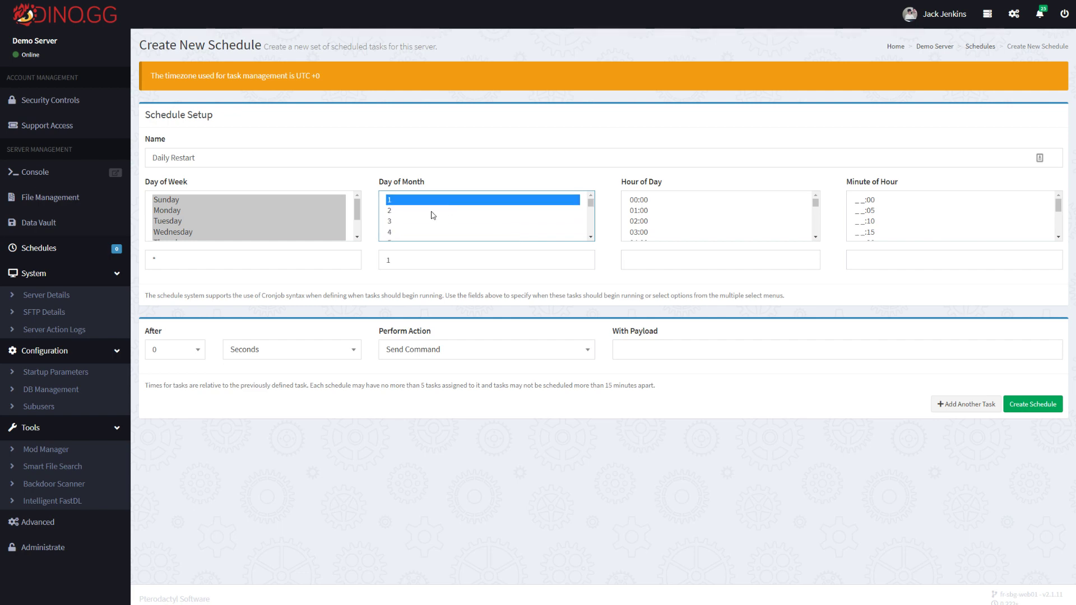
left_click(420, 220, "ctrl")
left_click(420, 232, "ctrl")
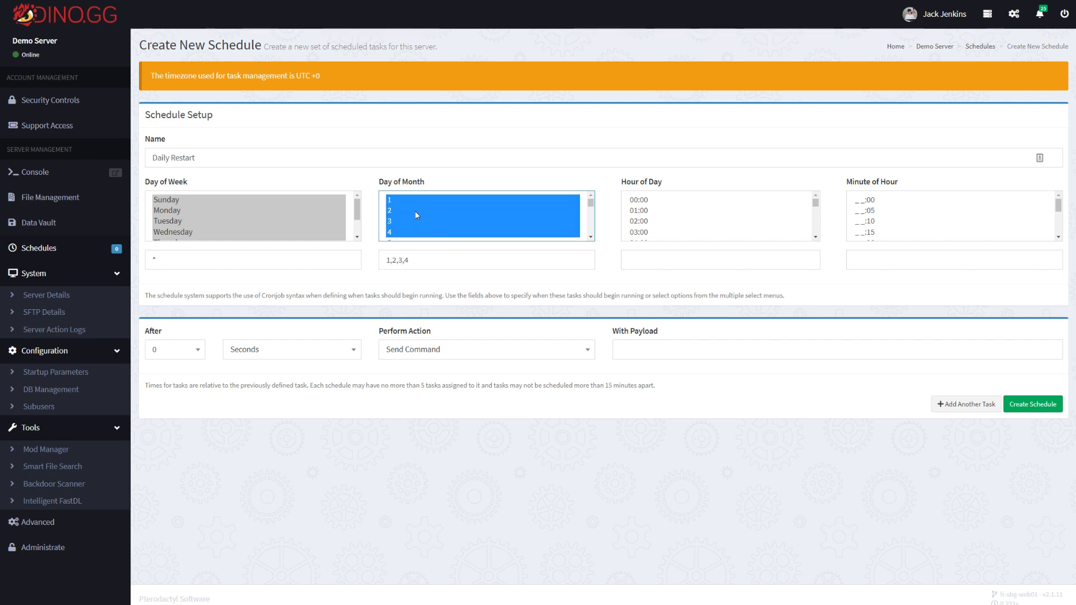
left_click(411, 200, "ctrl")
left_click(412, 197)
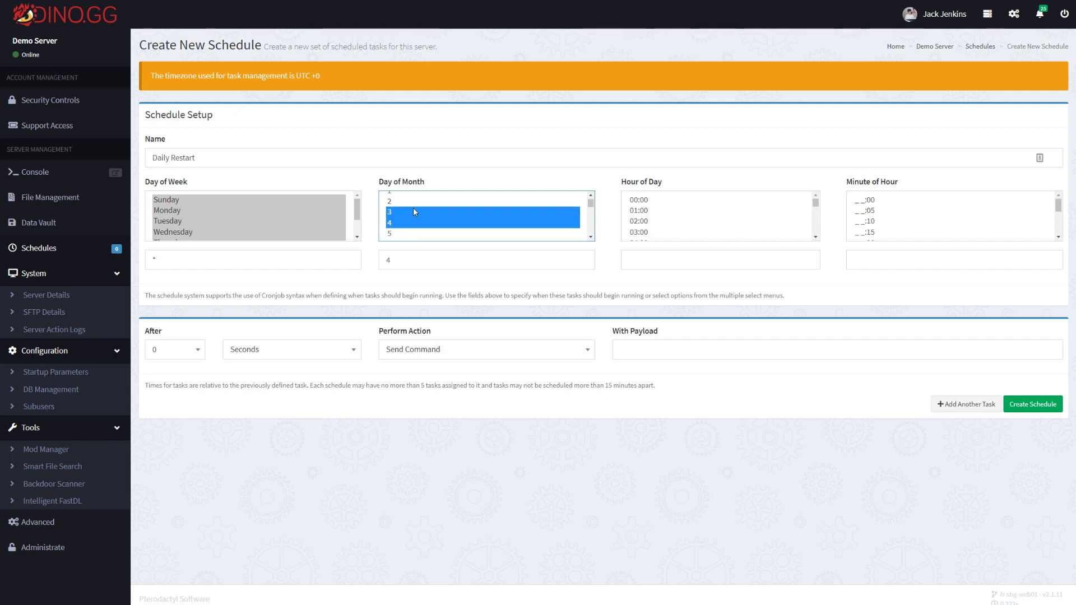
left_click(413, 216)
left_click(412, 212, "ctrl")
scroll(415, 202, "up", 1)
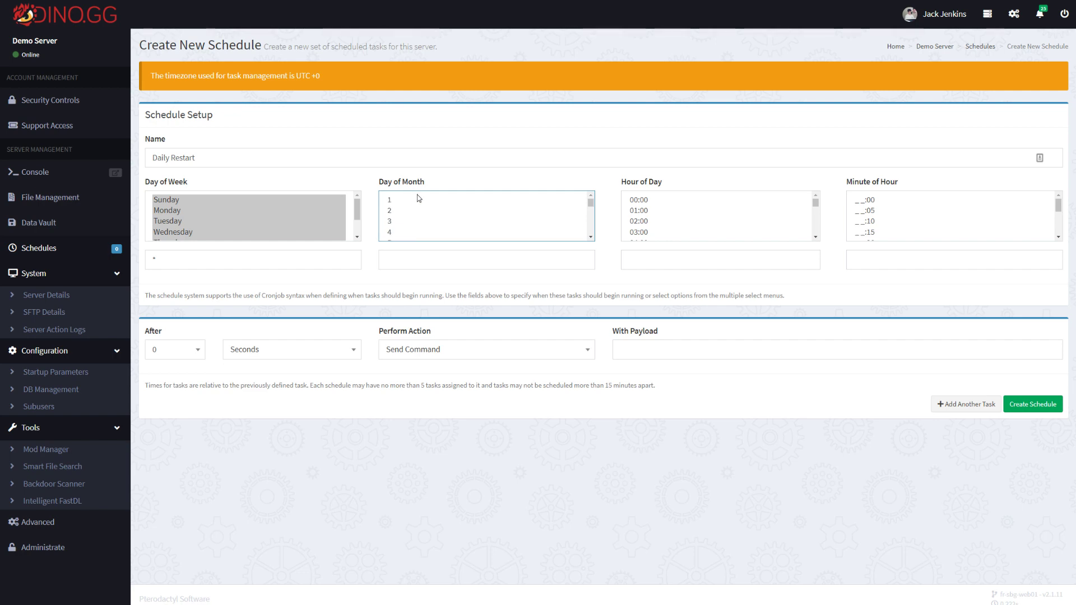
- Try several Day of Month ranges, then reselect every day so it reads *
left_click_drag(421, 210, 431, 243)
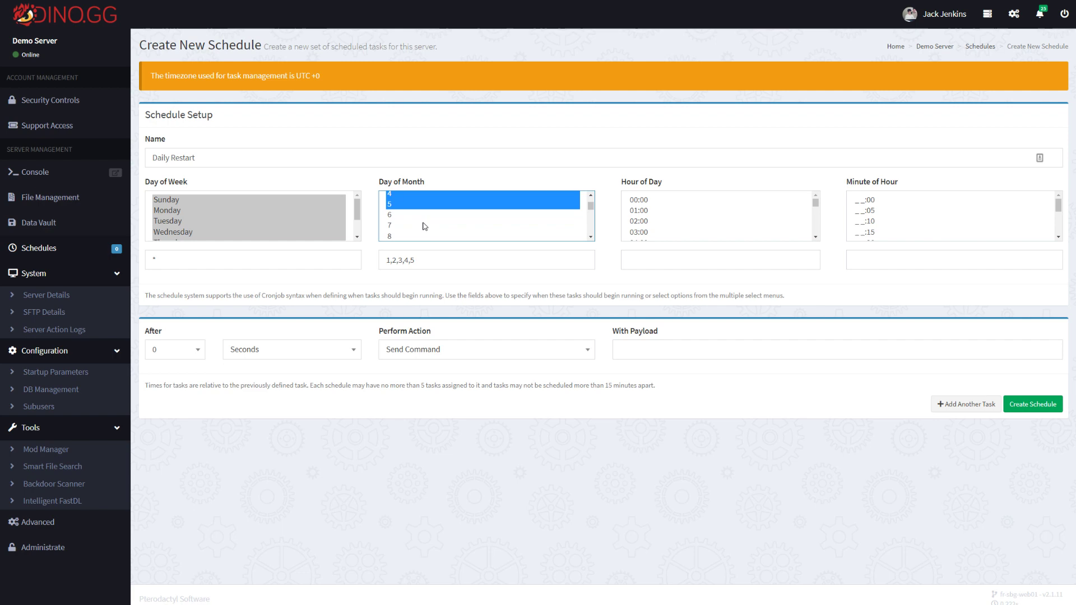
left_click(413, 235, "shift")
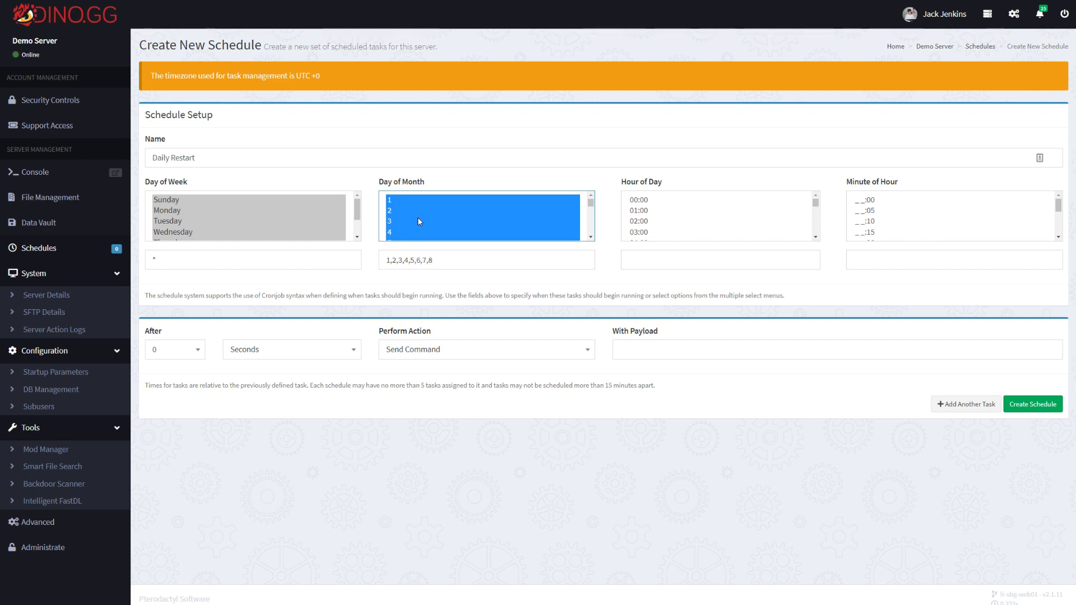
scroll(418, 217, "up", 1)
left_click_drag(418, 220, 415, 203)
left_click(415, 221)
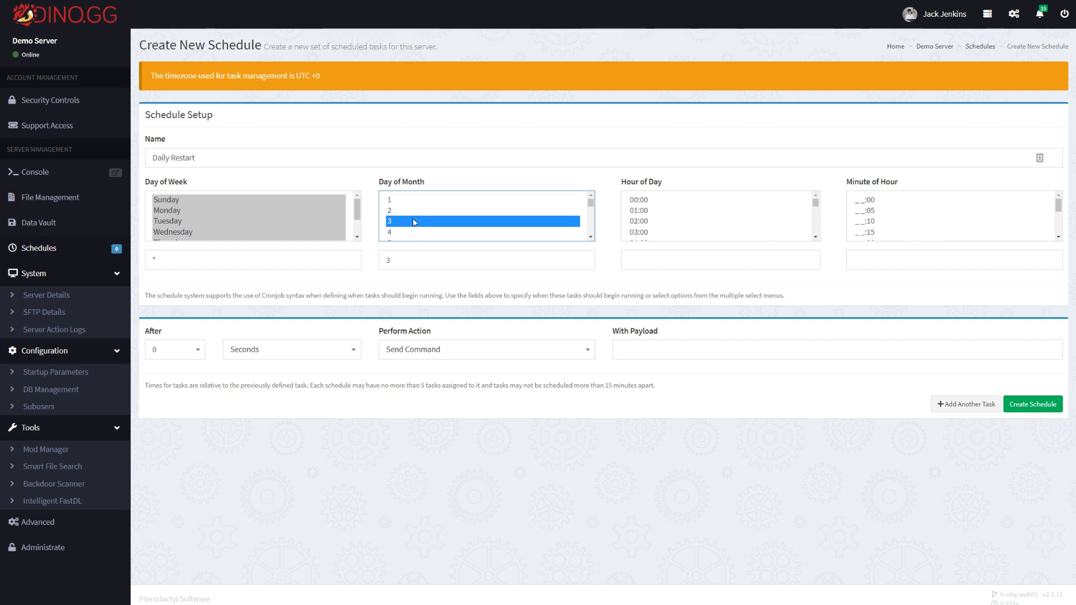
scroll(415, 224, "down", 2)
left_click(418, 228, "shift")
scroll(418, 227, "up", 2)
left_click_drag(418, 227, 415, 207)
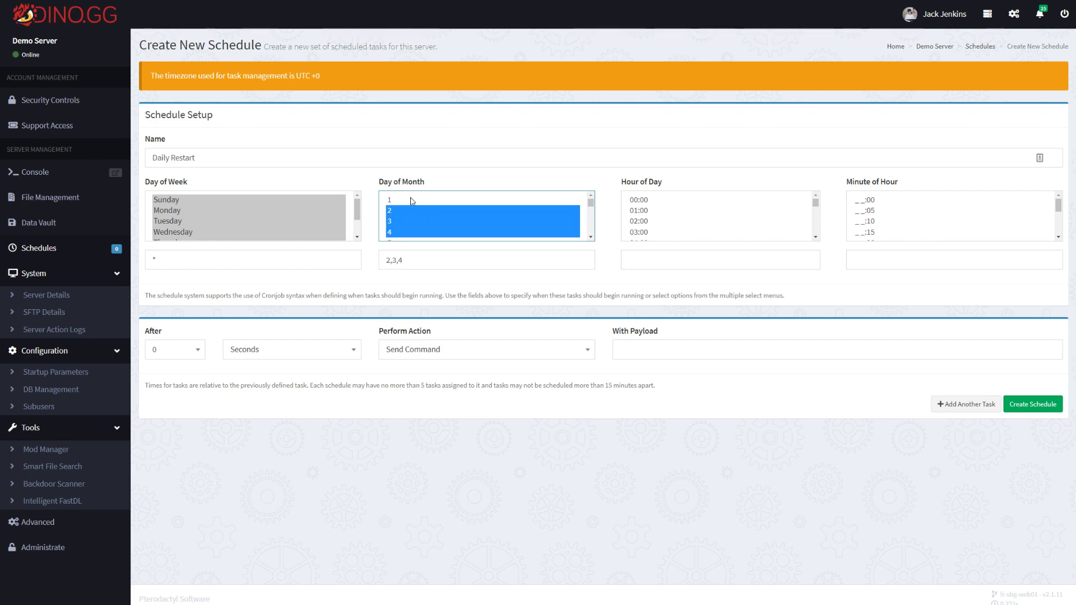
left_click(415, 201)
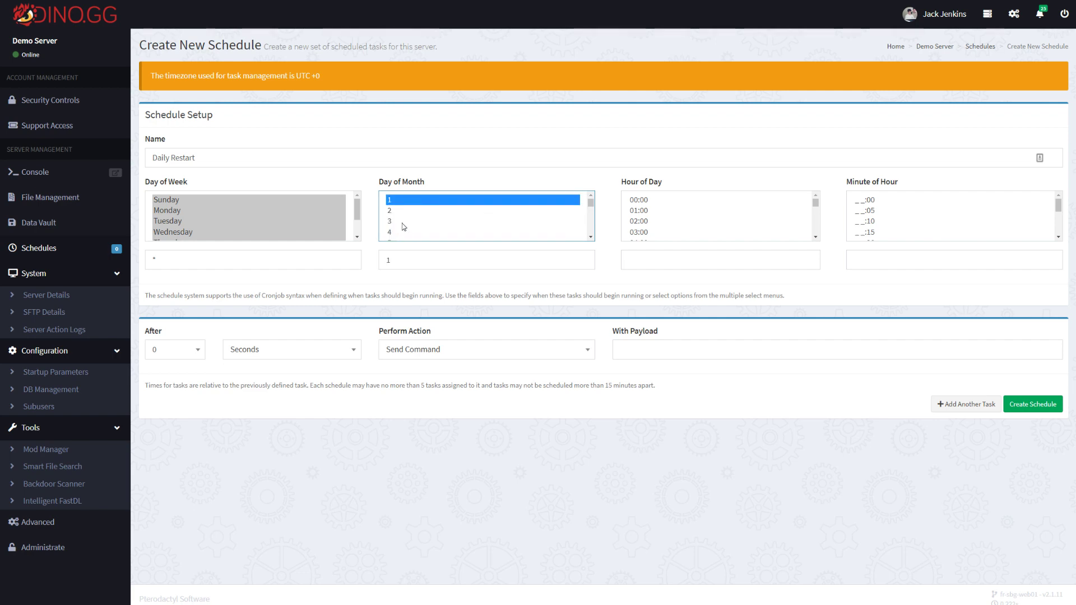
key("ctrl+a")
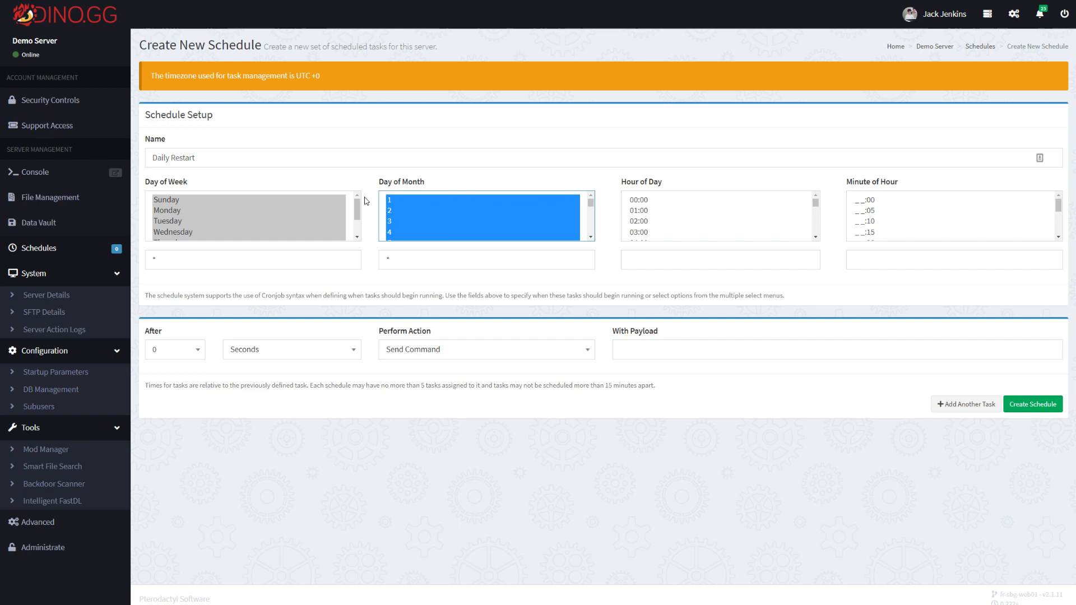
left_click_drag(357, 209, 357, 216)
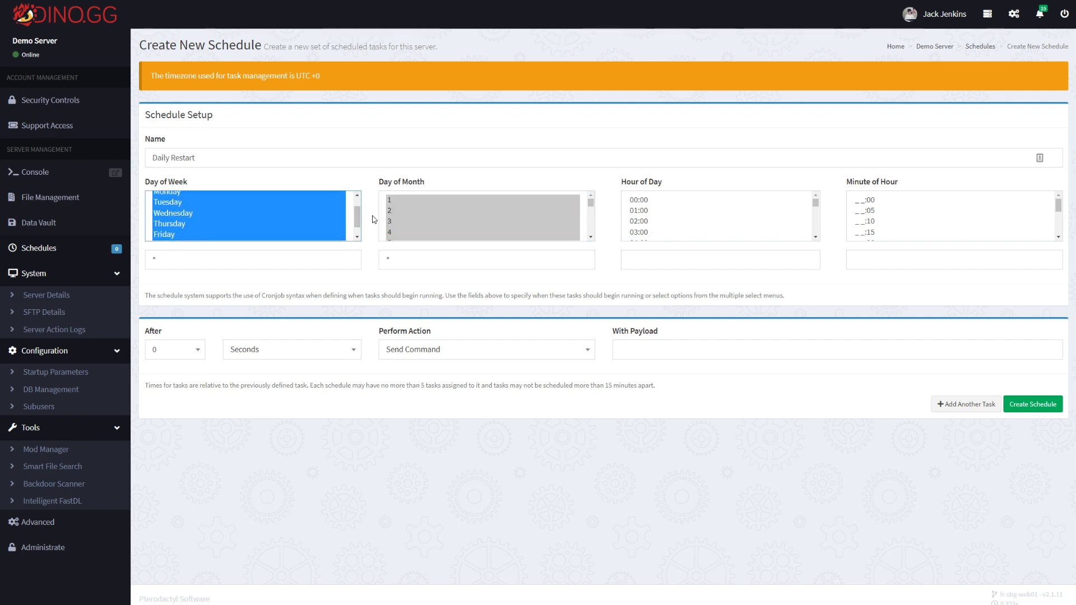
left_click_drag(357, 228, 359, 204)
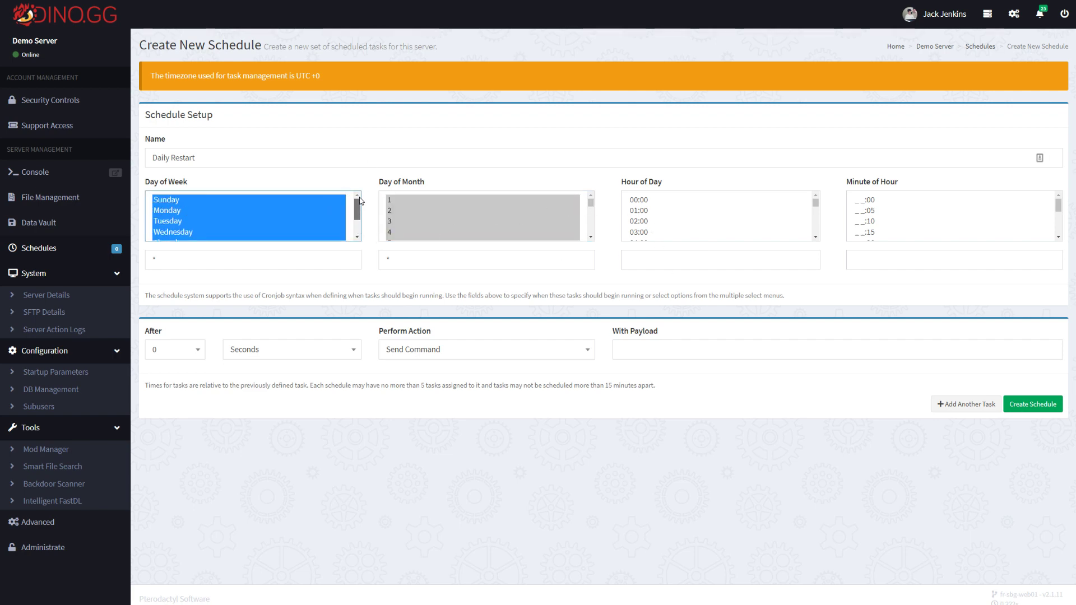
- Set the run time to 08:00 by choosing hour 08 and minute :00
triple_click(632, 182)
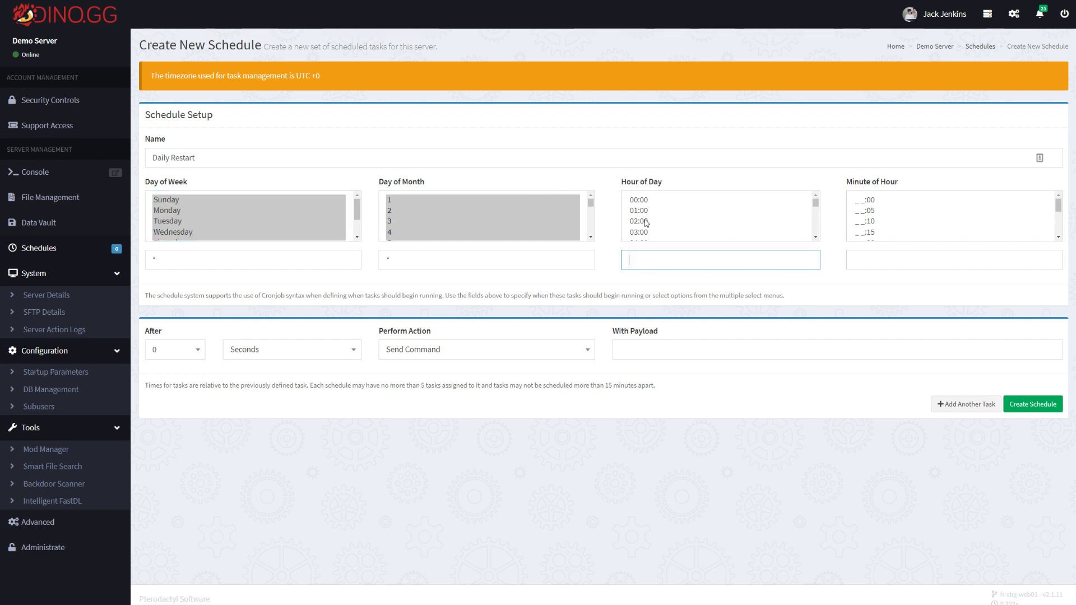
left_click(815, 237)
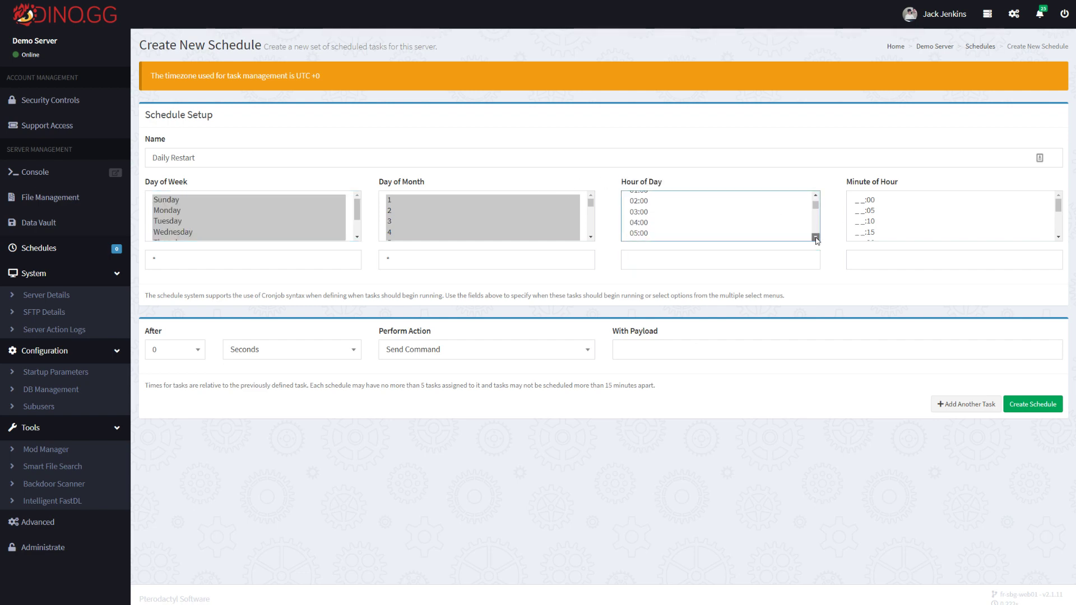
left_click(815, 237)
left_click(634, 213)
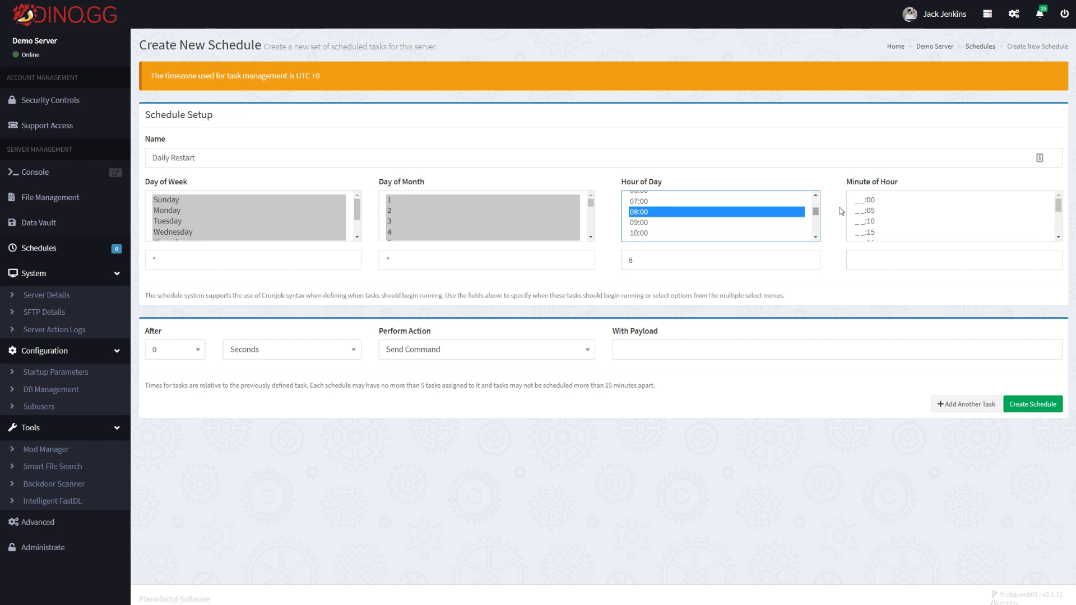
left_click(878, 200)
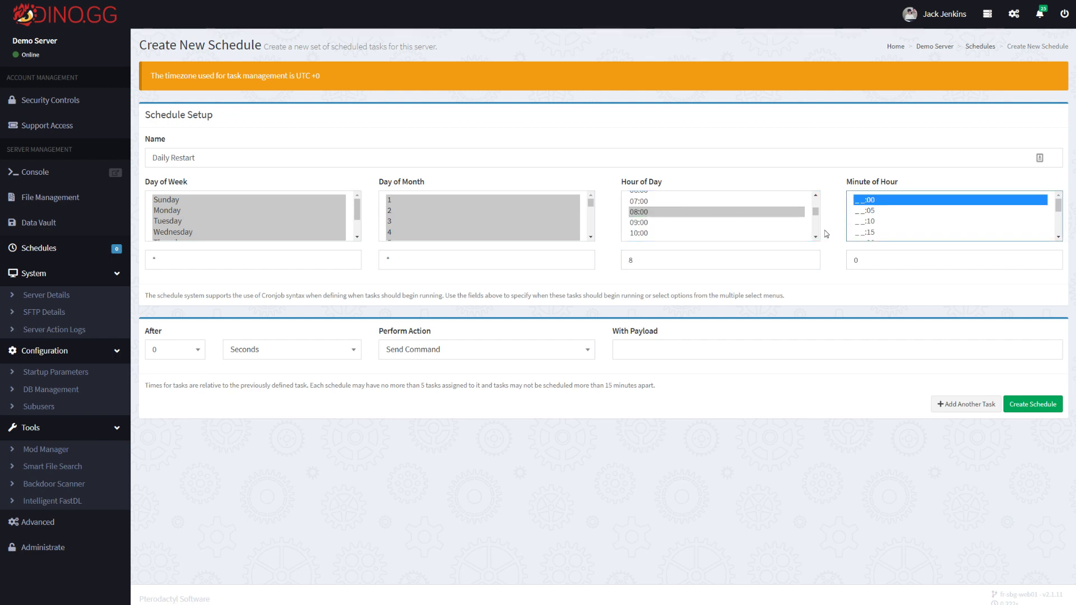
- Add task rows, then delete the extra third and fourth so exactly two remain
left_click(774, 397)
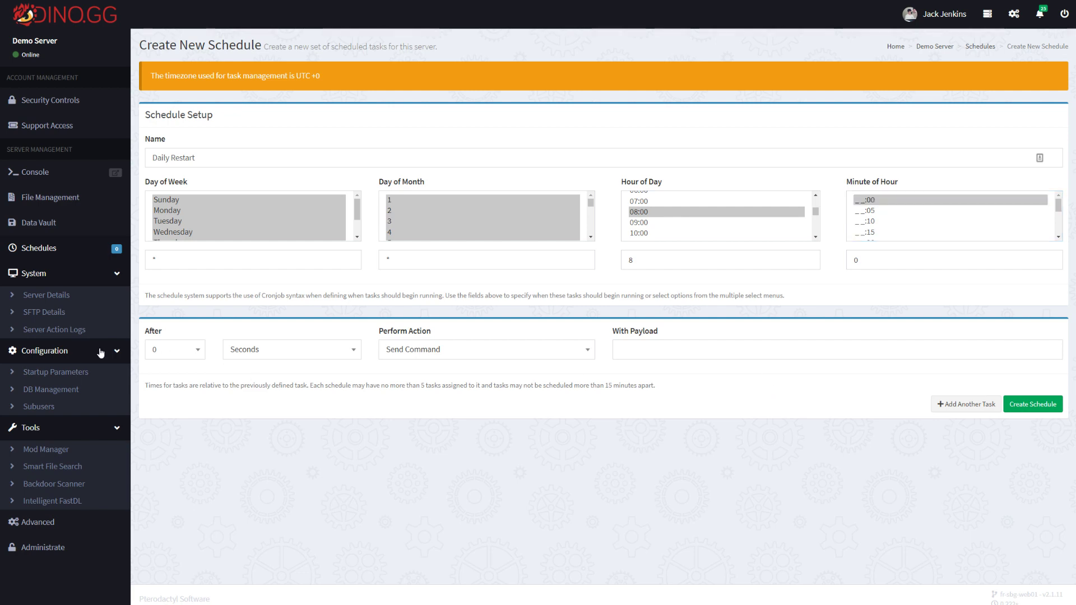
left_click(953, 406)
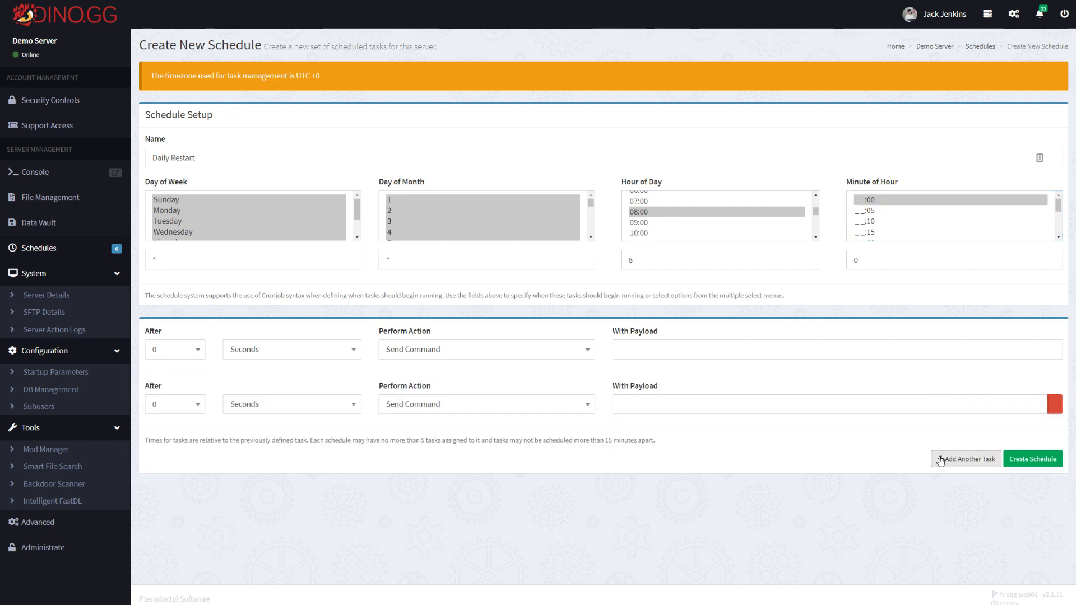
left_click(965, 460)
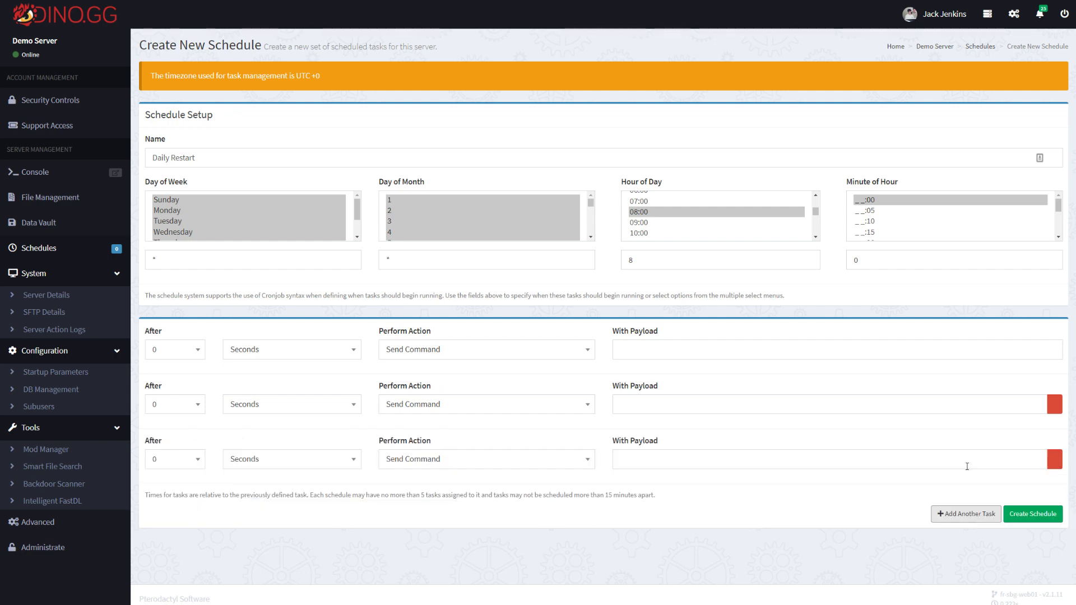
left_click(967, 514)
left_click(1048, 498)
left_click(1054, 459)
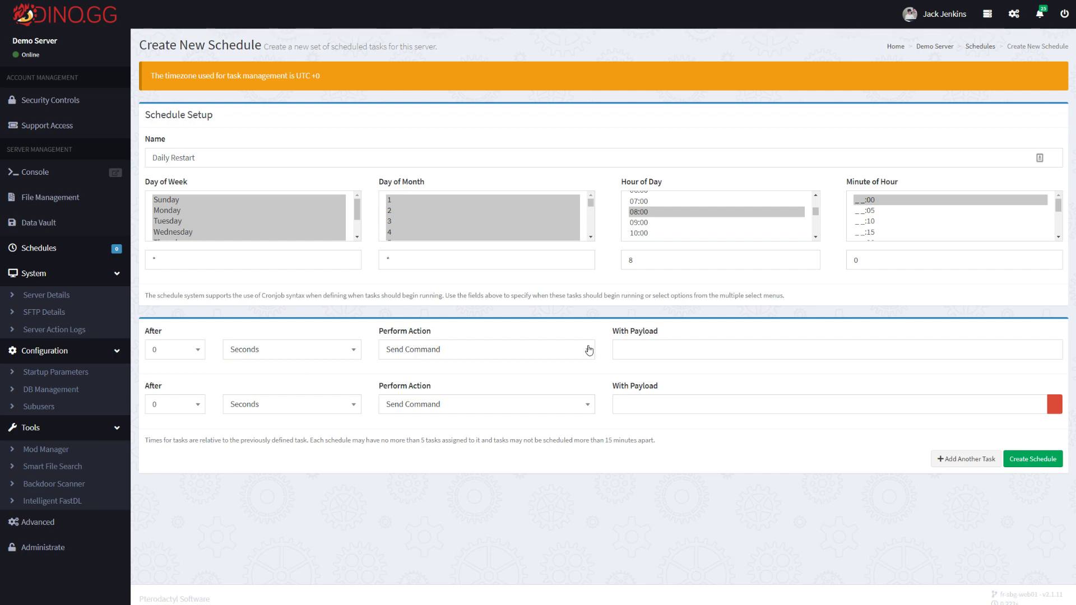
- Set task one to Send Command 'say Server restarting in 5 seconds'
left_click(459, 351)
left_click(397, 346)
left_click(493, 352)
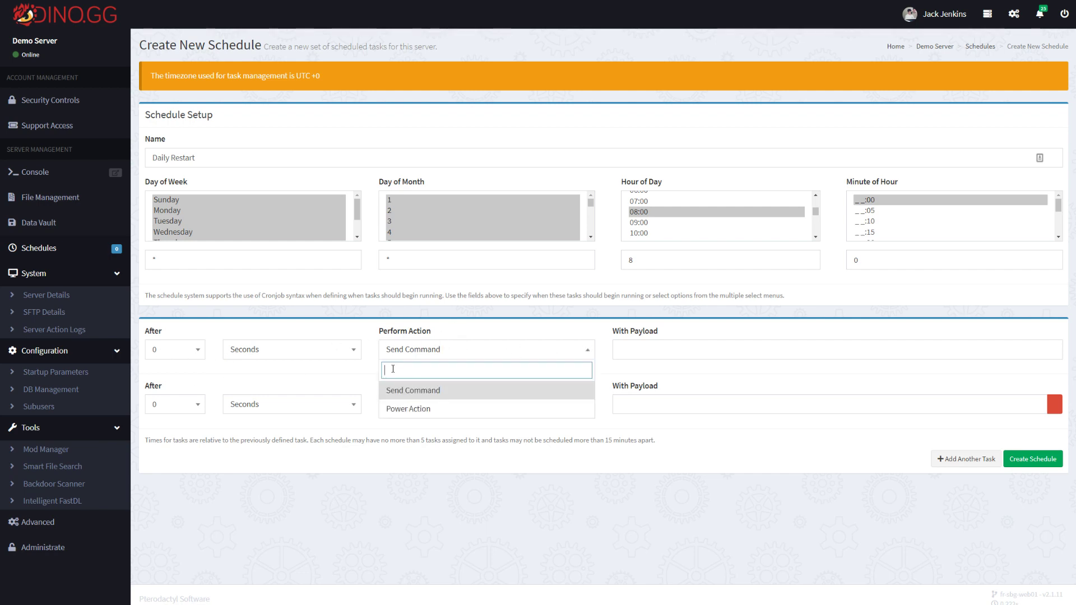
left_click(470, 390)
left_click(642, 349)
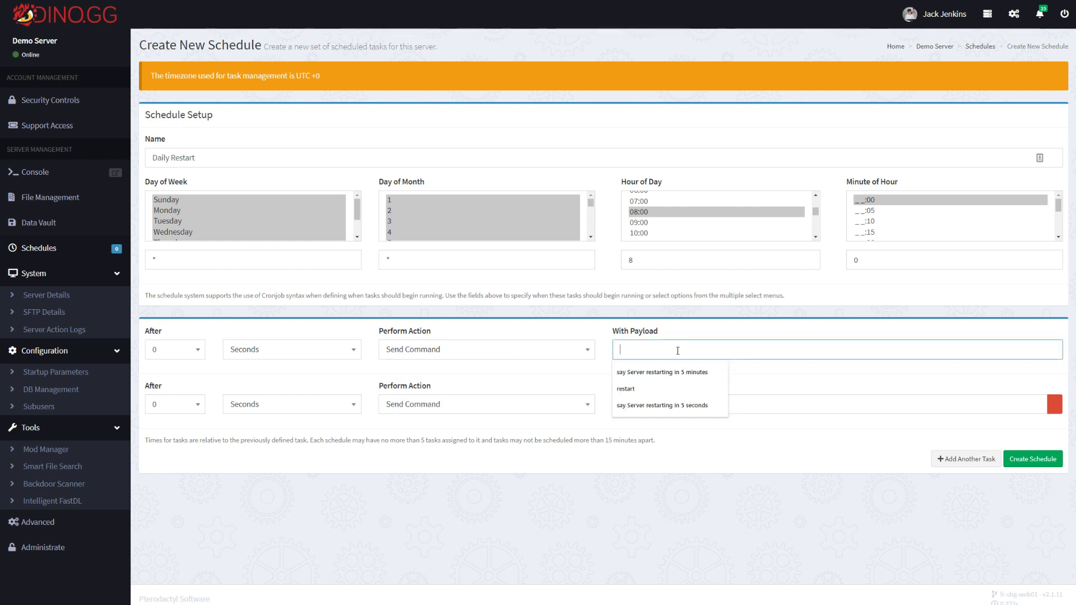
type("say")
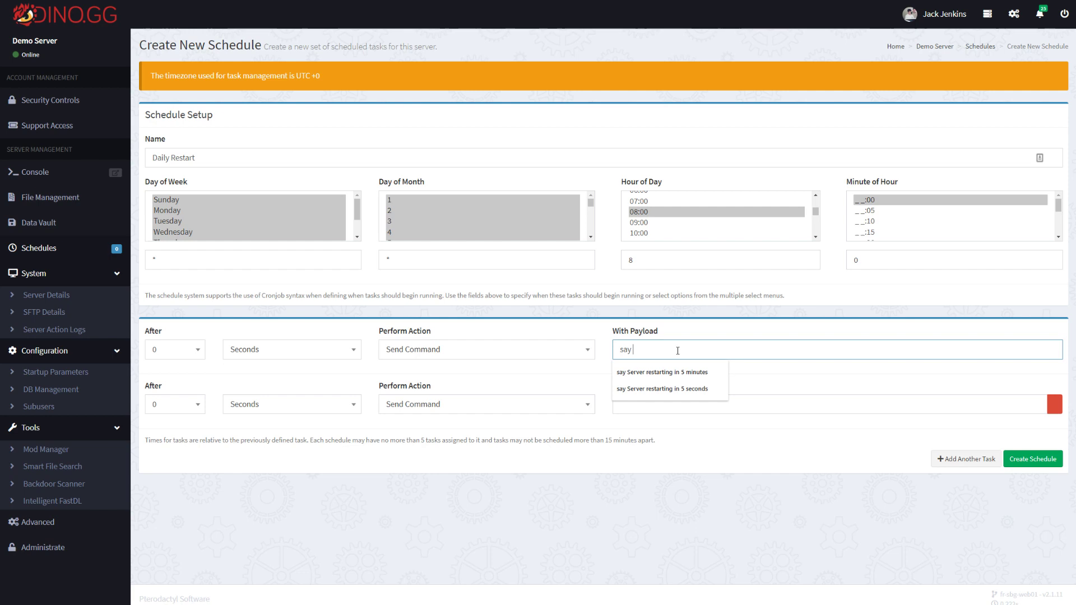
left_click(709, 389)
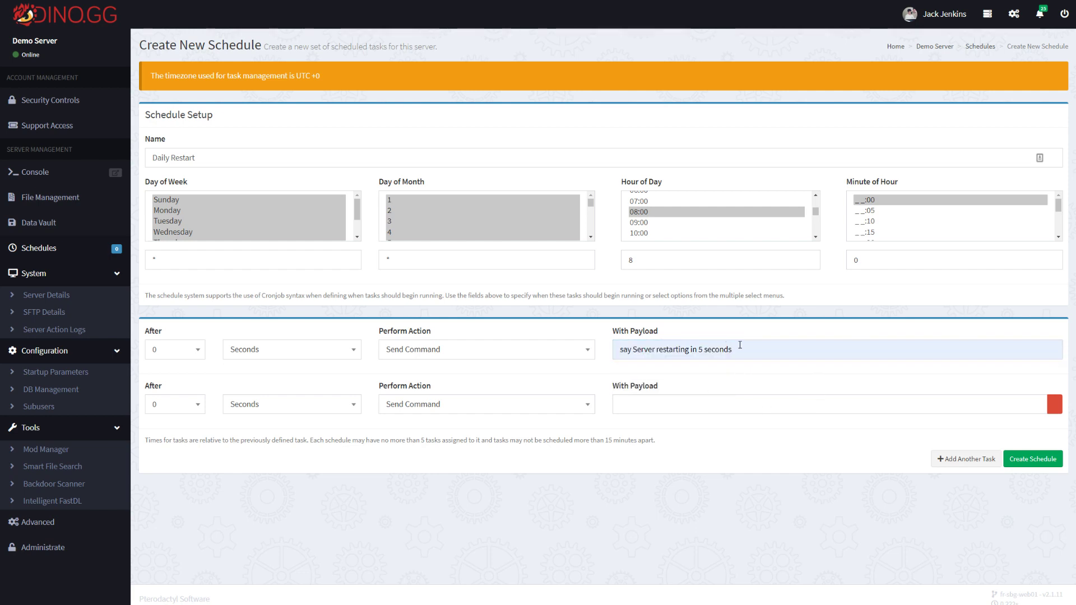
- Set task two to a Power Action after a 5-second delay
left_click(161, 406)
left_click(171, 537)
left_click(308, 405)
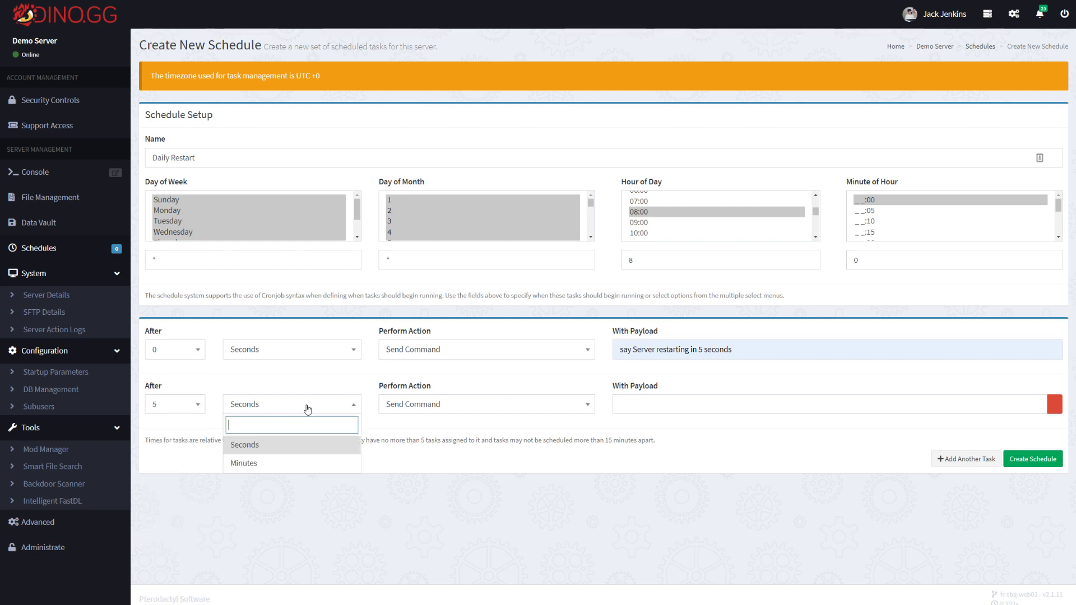
left_click(288, 445)
left_click(480, 405)
left_click(440, 462)
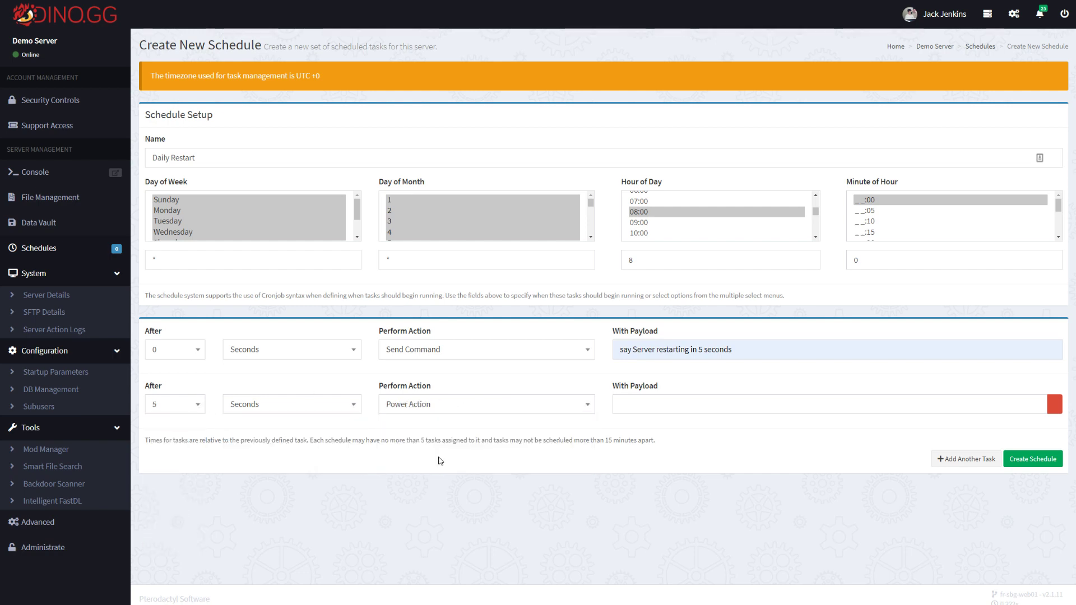
left_click(662, 400)
left_click(665, 401)
left_click(668, 401)
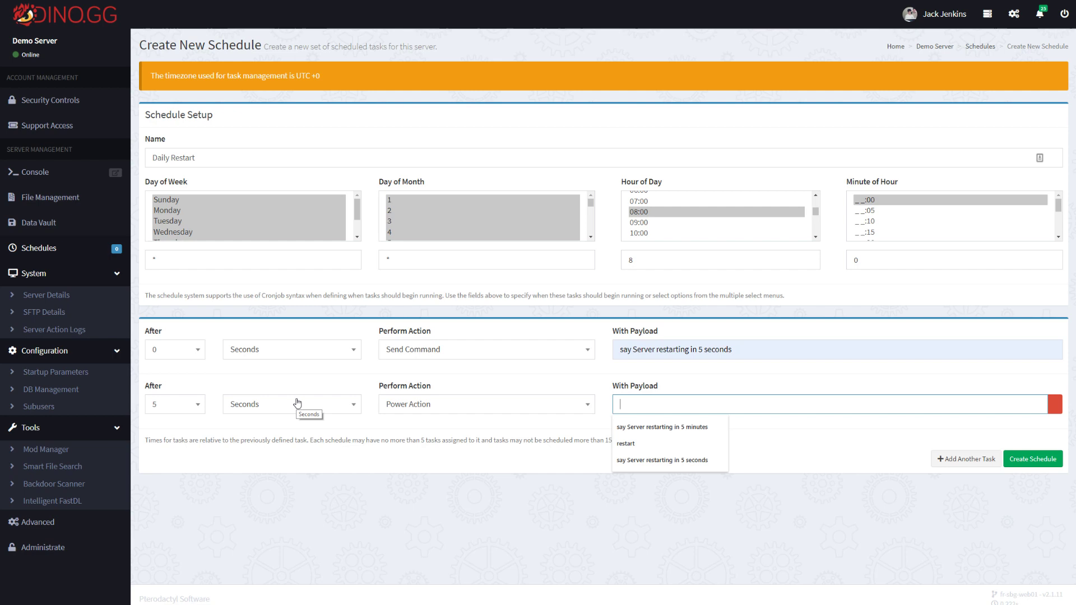
- Enter 'restart' as task two's payload and create the schedule
type("restart")
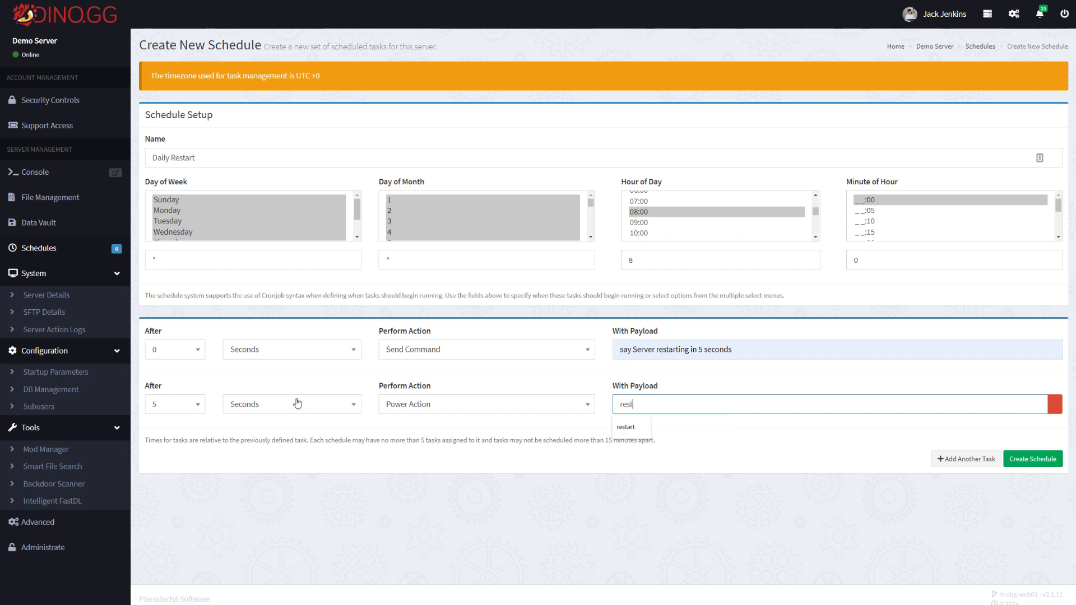
left_click(623, 470)
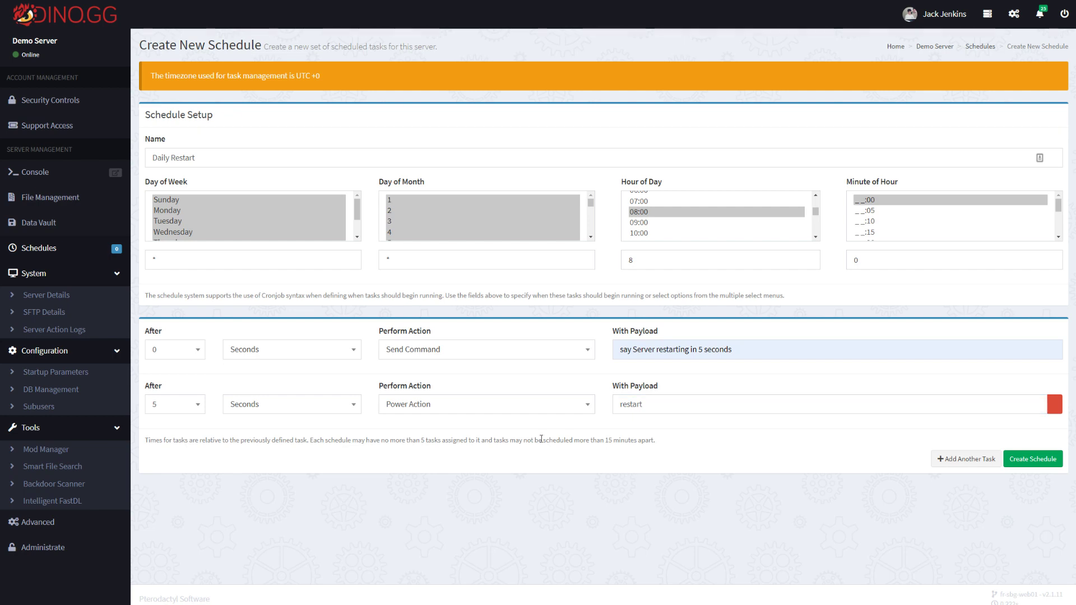
left_click(1048, 458)
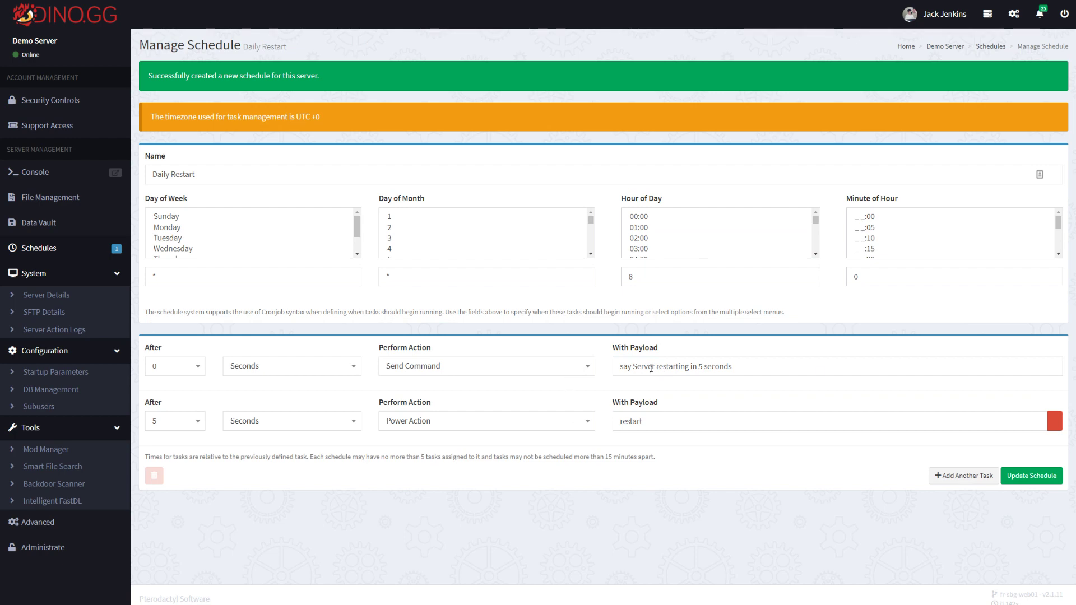
- Review the saved warning and restart payloads, then return to the Schedule Manager
triple_click(632, 368)
left_click(732, 366)
left_click(667, 421)
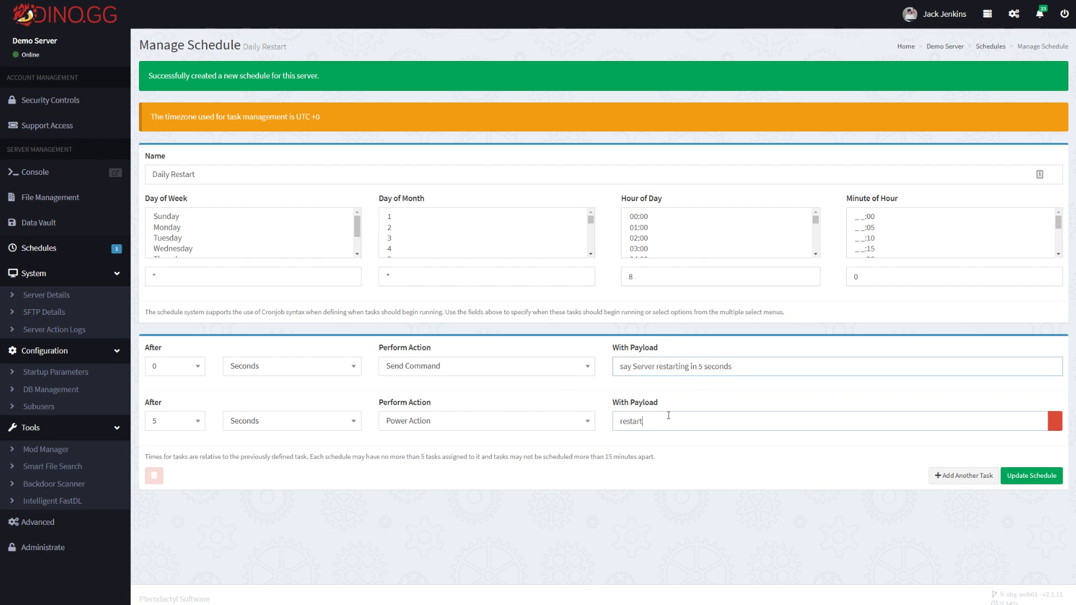
double_click(668, 421)
left_click(680, 499)
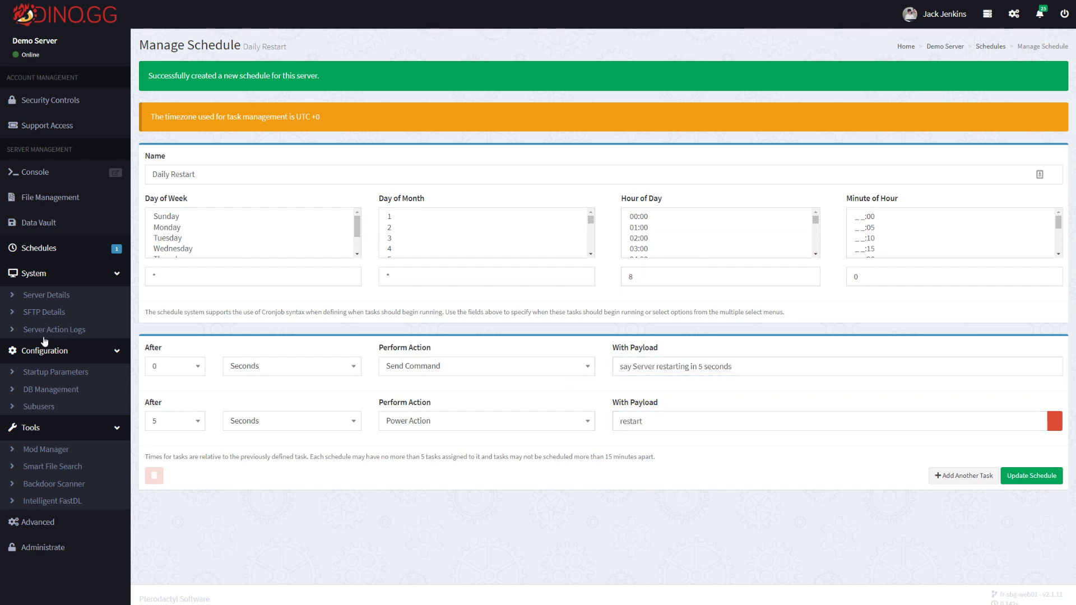
left_click(64, 249)
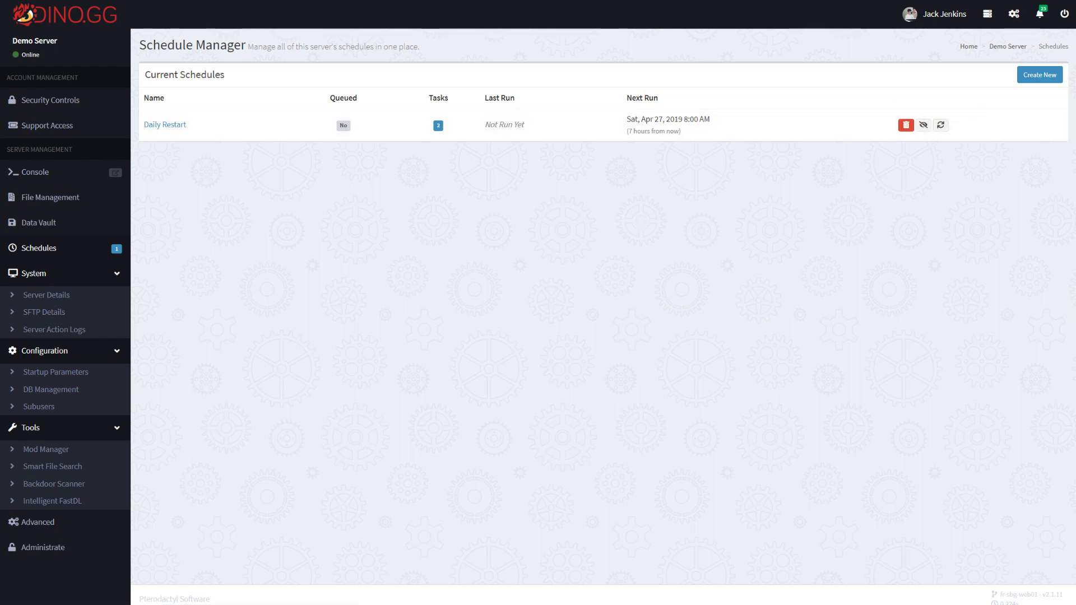
- Trigger Daily Restart now and see the 5-second restart warning in Garry's Mod chat
left_click(941, 125)
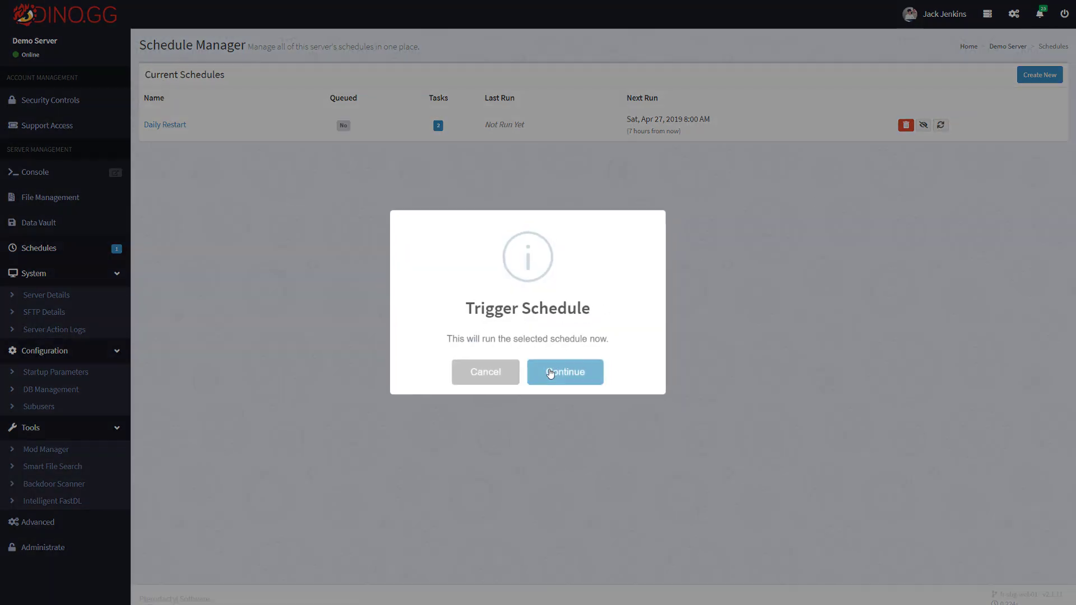
left_click(551, 372)
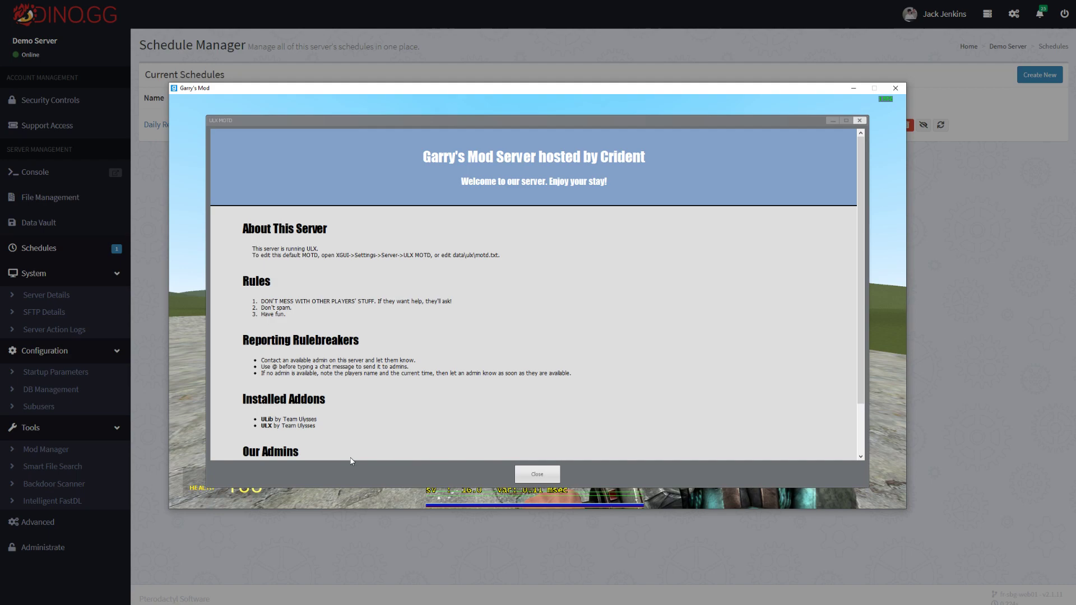
left_click(529, 475)
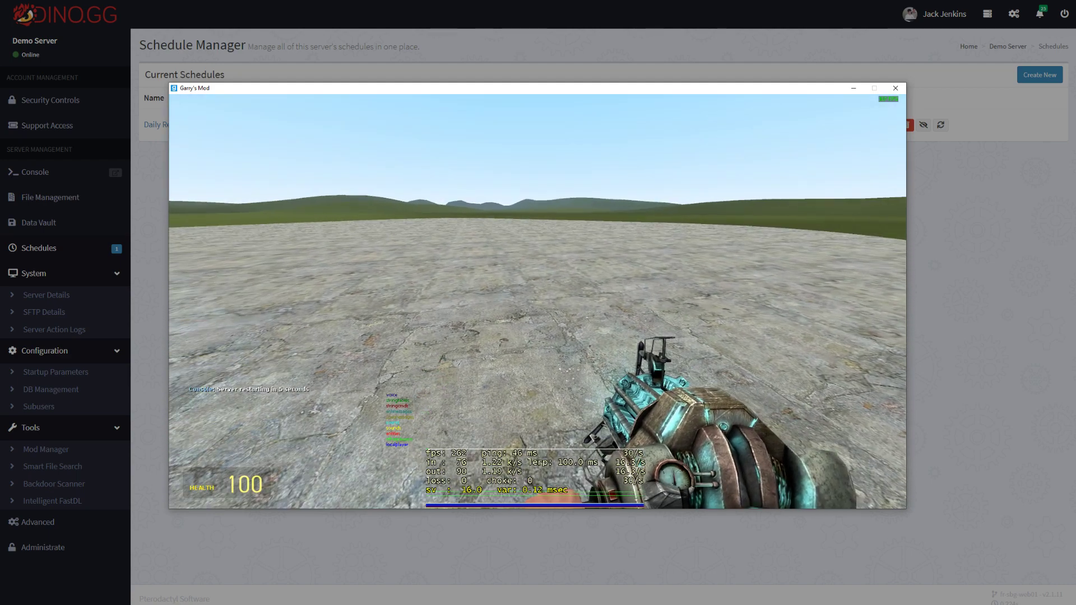
key("u")
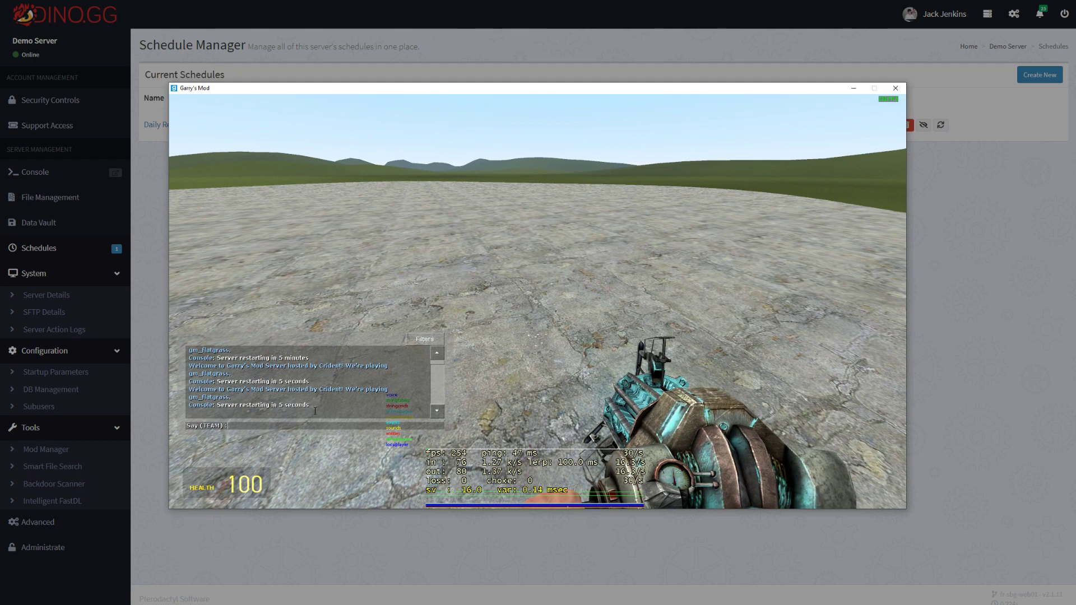
key("Escape")
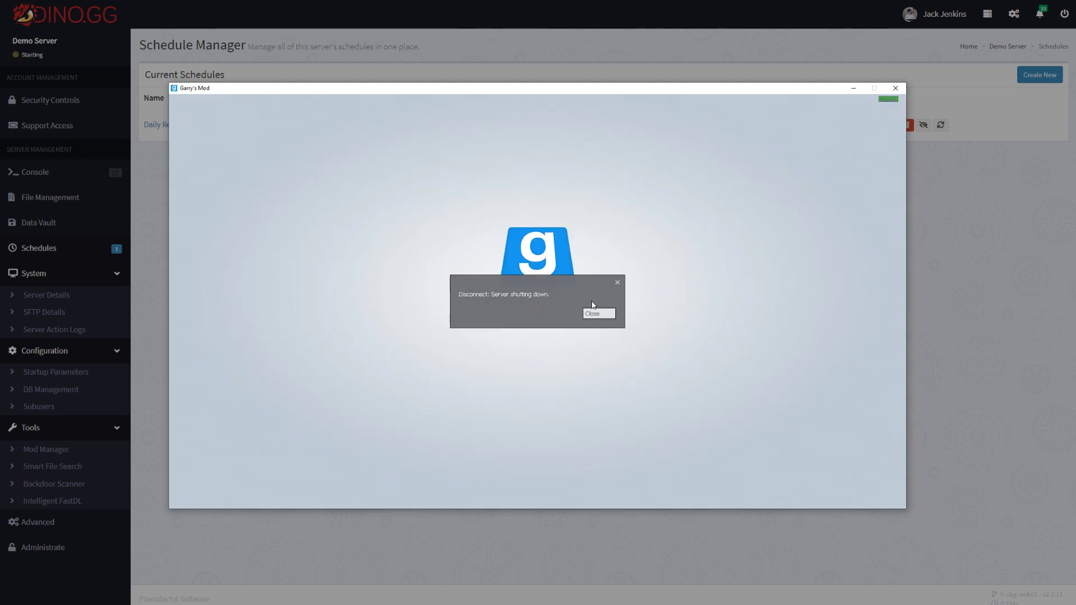
left_click(609, 315)
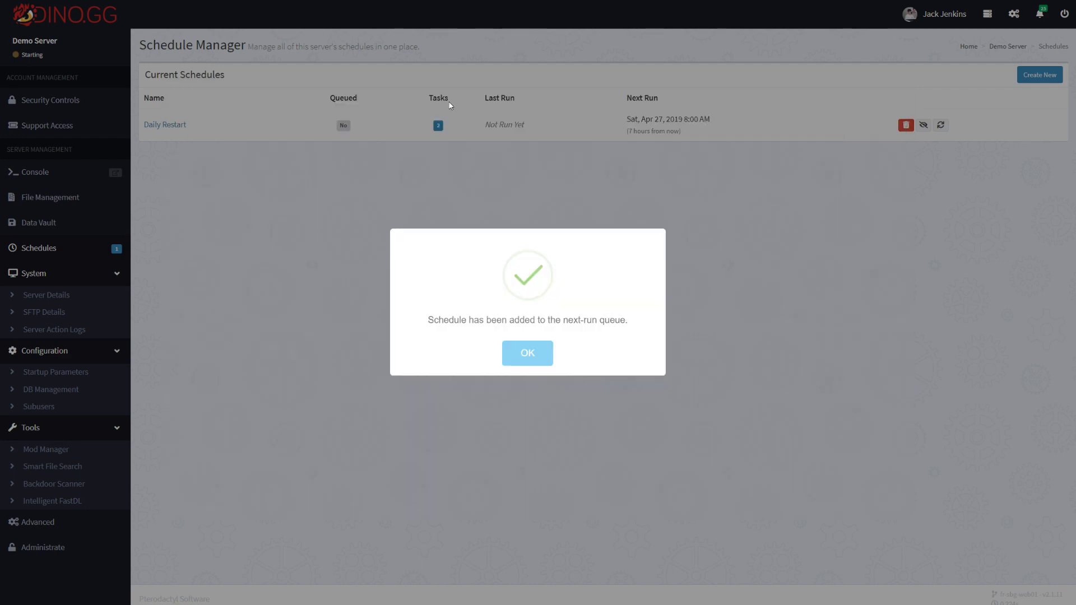
- Dismiss the queued-schedule confirmation and highlight Daily Restart's next run time
left_click(530, 355)
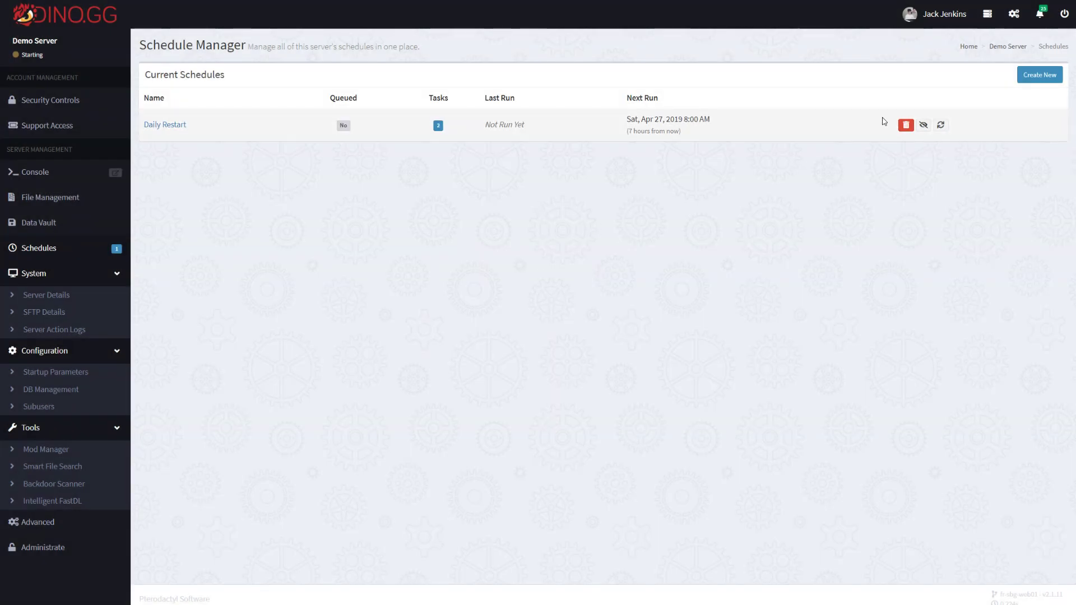
left_click_drag(710, 119, 671, 134)
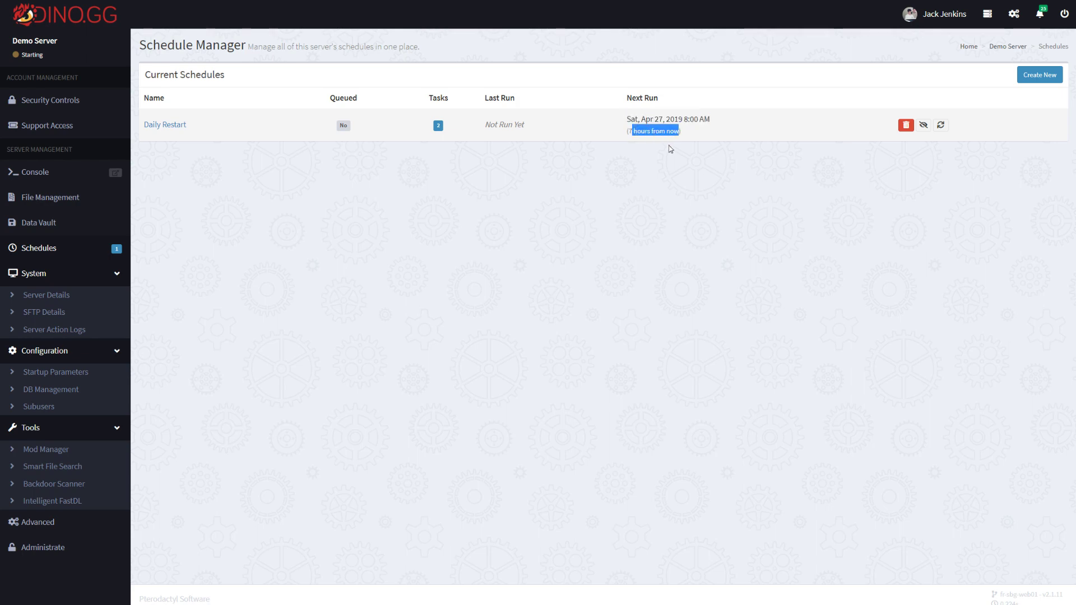
left_click(671, 149)
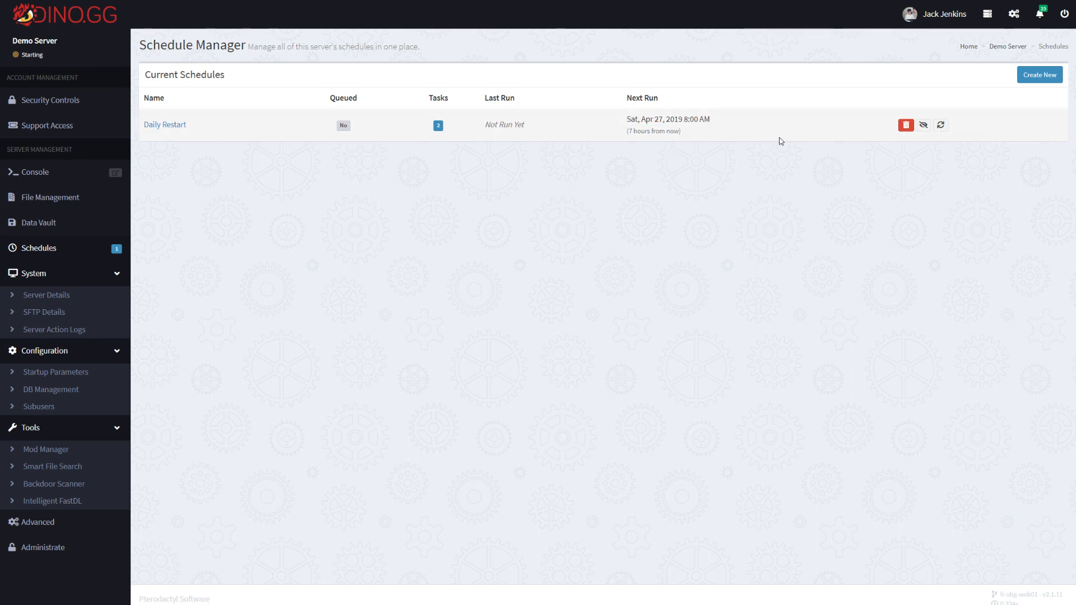
- Start a new schedule running on Fridays and every day of the month
left_click(1044, 81)
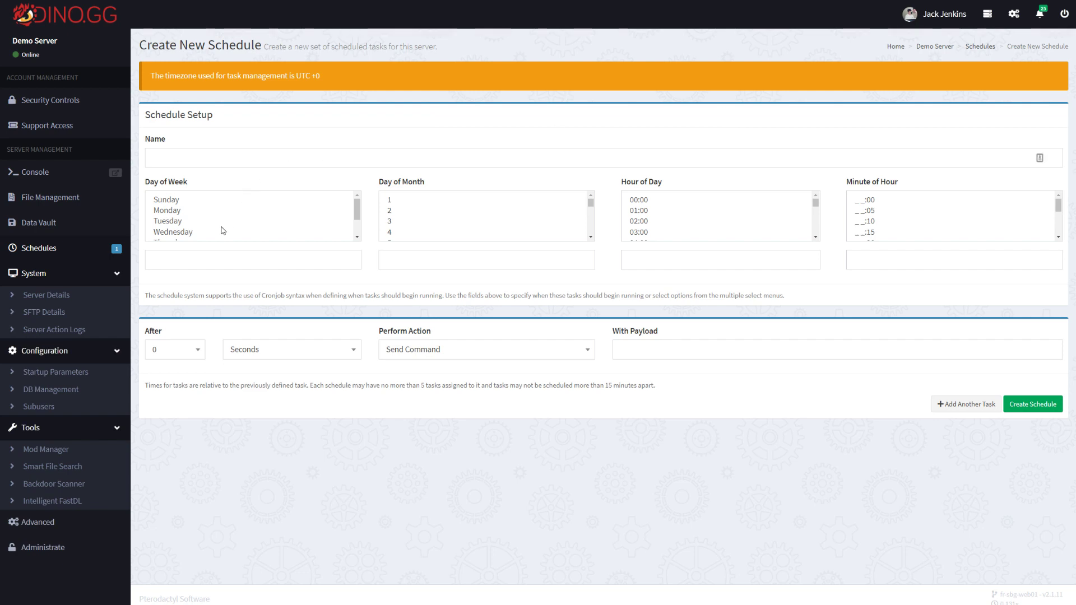
scroll(216, 231, "down", 1)
scroll(202, 216, "up", 1)
scroll(197, 225, "down", 1)
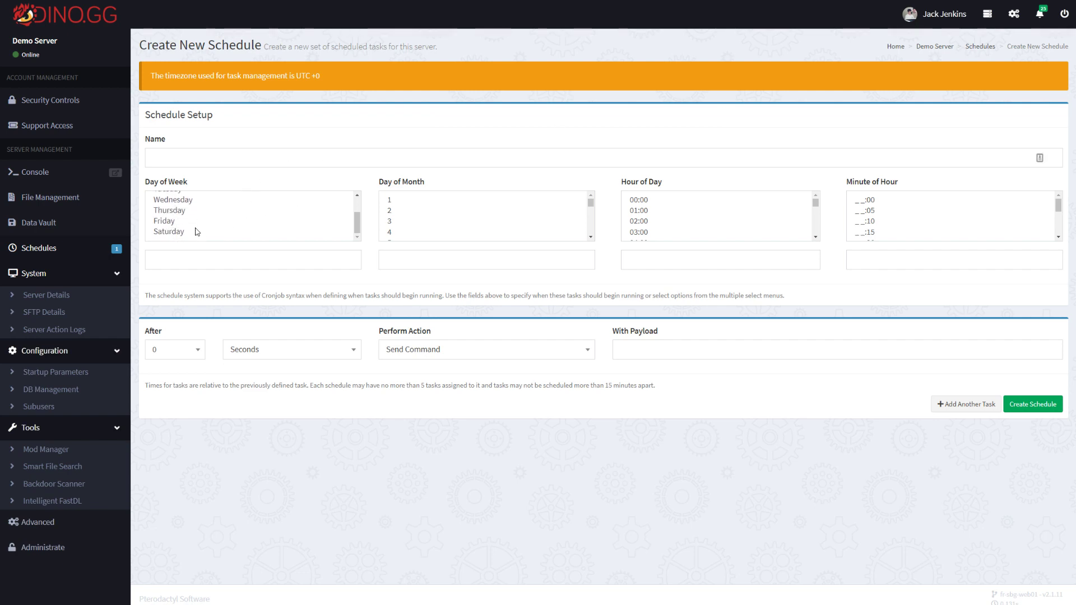
left_click(196, 223)
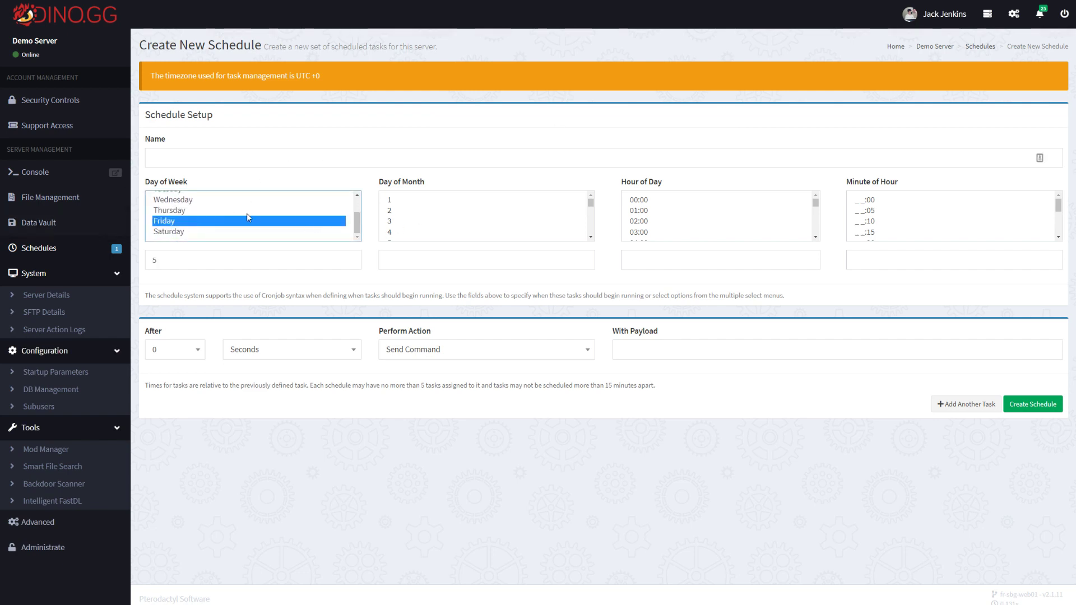
left_click(406, 201)
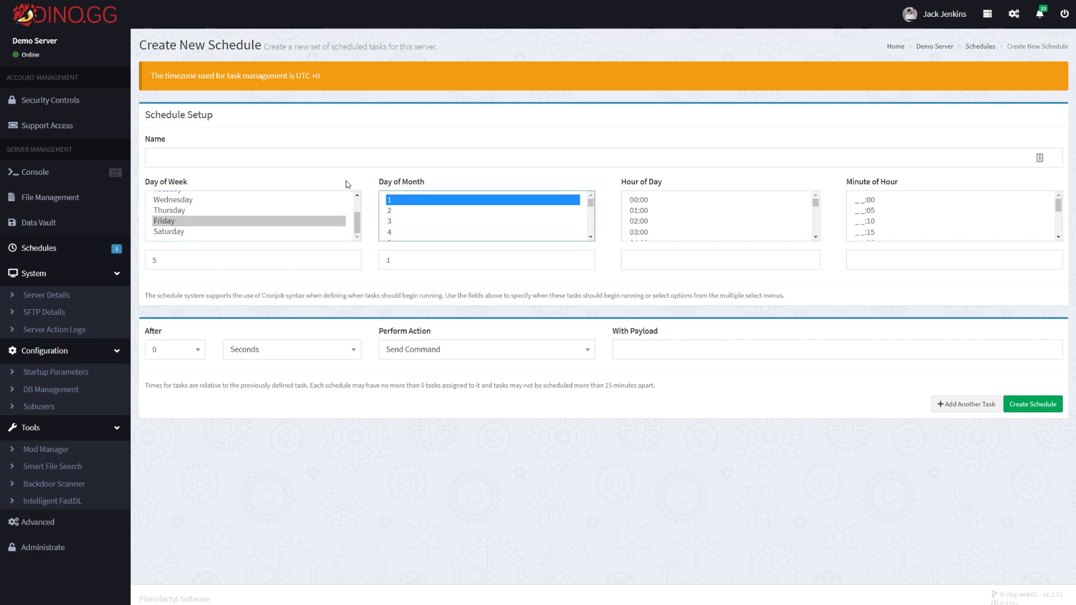
key("ctrl+a")
scroll(430, 217, "down", 3)
scroll(440, 220, "up", 3)
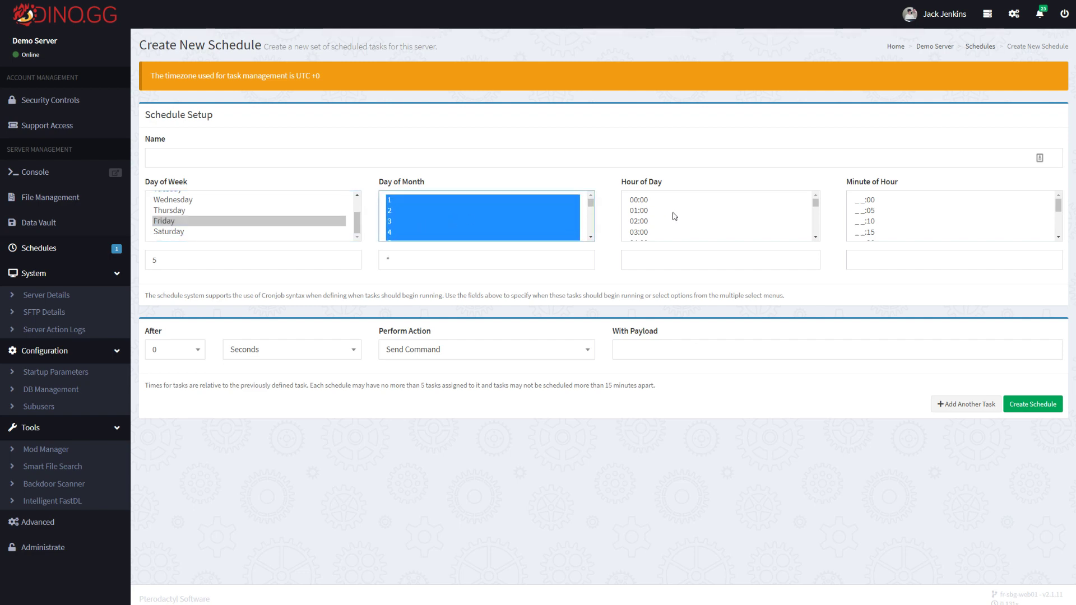
- Try hour 07:00 with minutes :00, :05, :10, :15 and :30
left_click(816, 237)
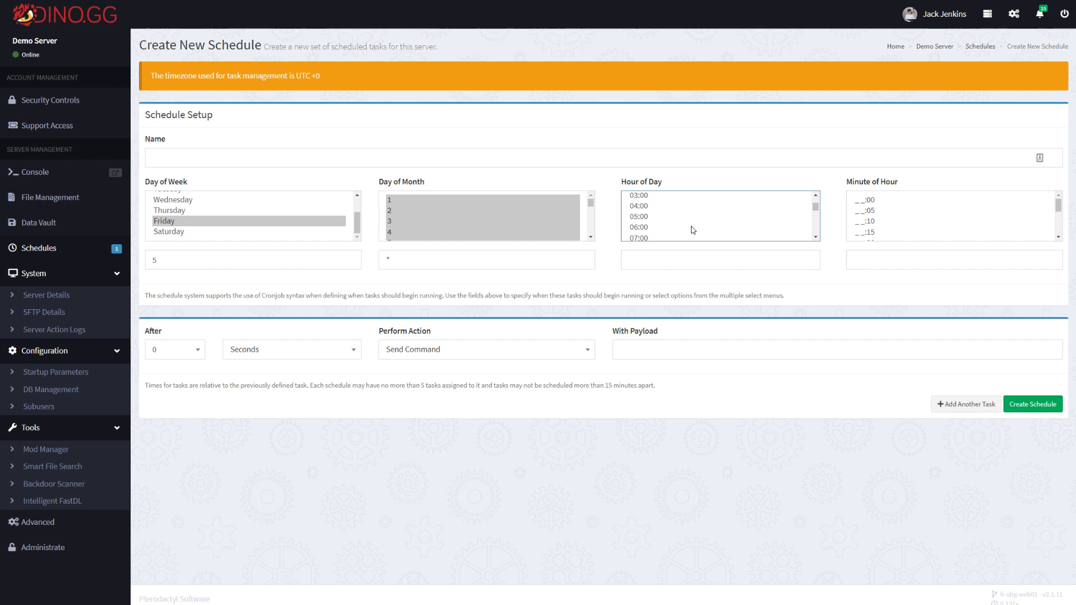
left_click(692, 234)
left_click(877, 201)
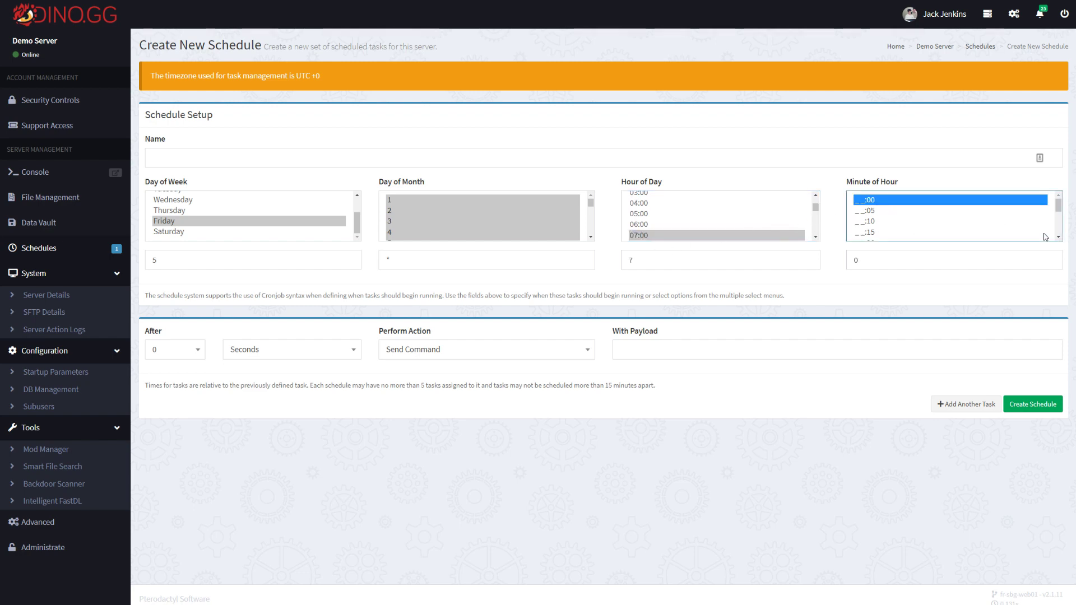
left_click(1058, 237)
left_click(899, 227)
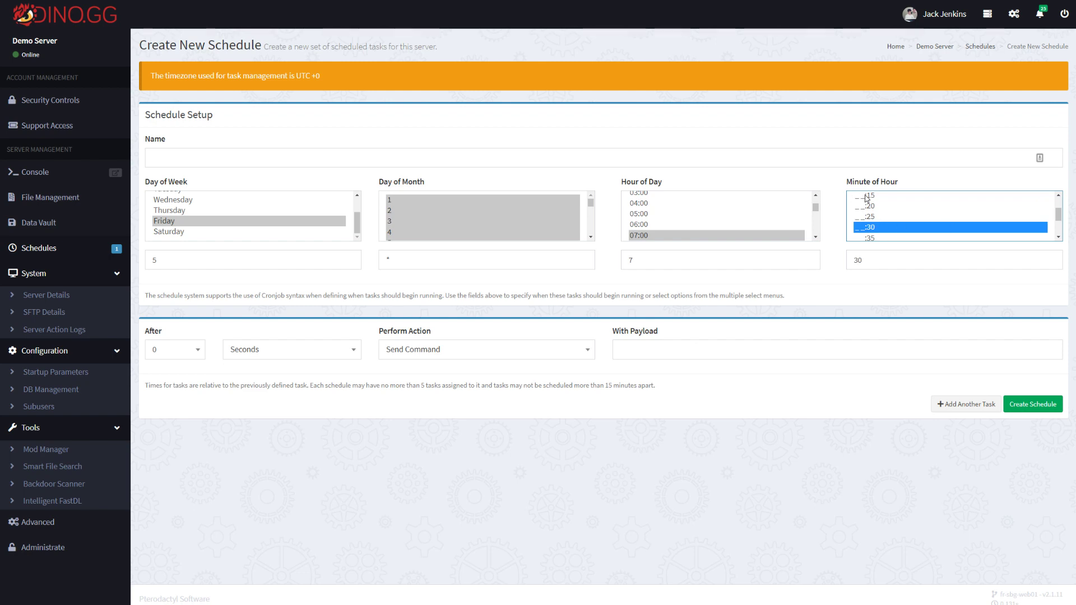
scroll(930, 221, "up", 2)
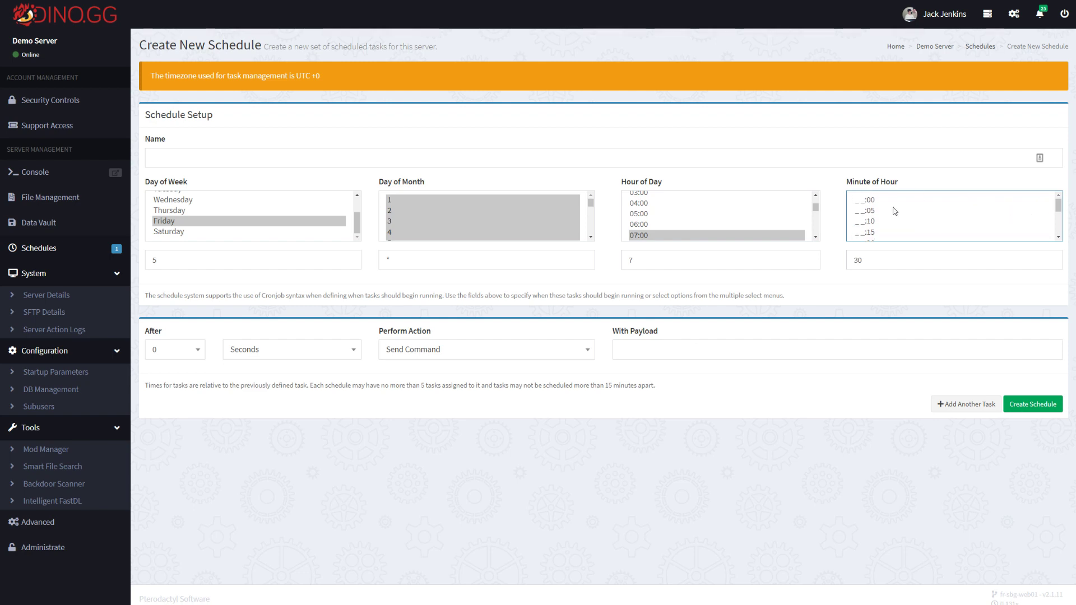
left_click_drag(883, 203, 888, 226)
scroll(886, 217, "down", 3)
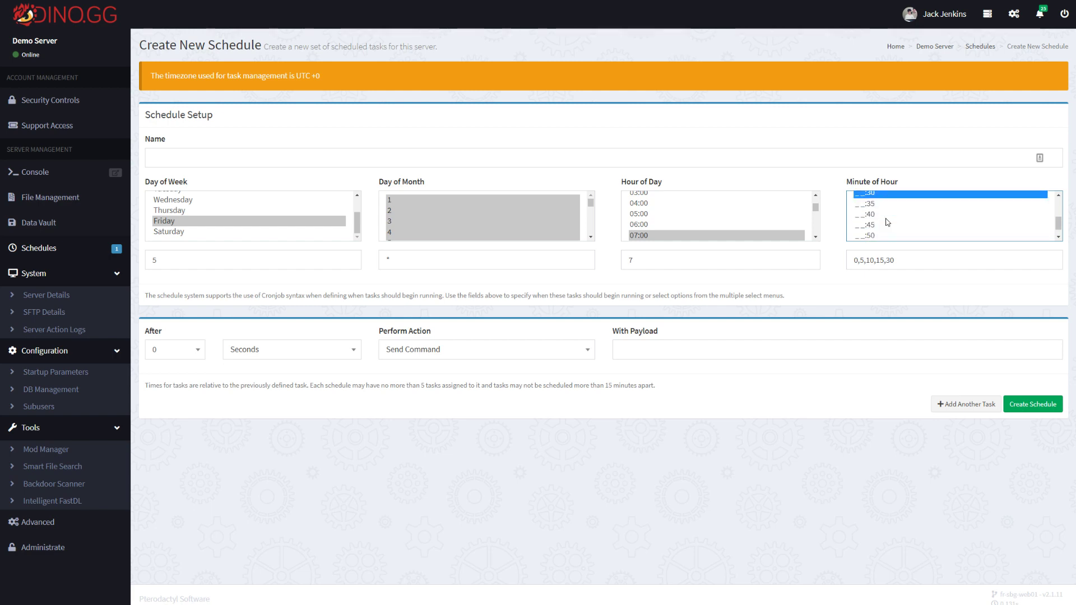
- Try various hour and minute selections, settling on 03:00 at minute :00
left_click(890, 222, "shift")
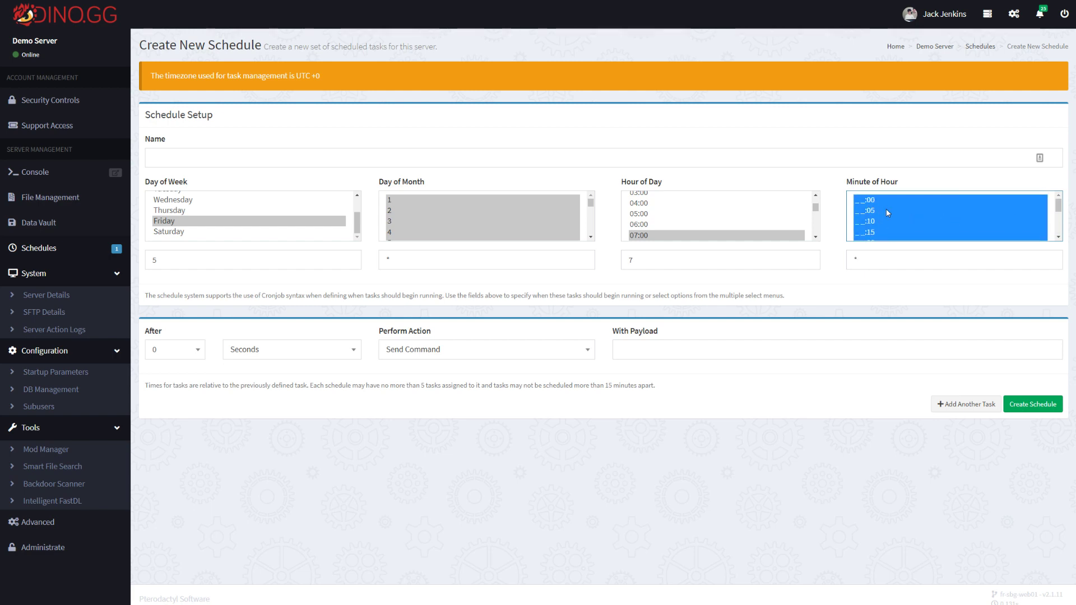
left_click(752, 215)
key("ctrl+a")
left_click(920, 237)
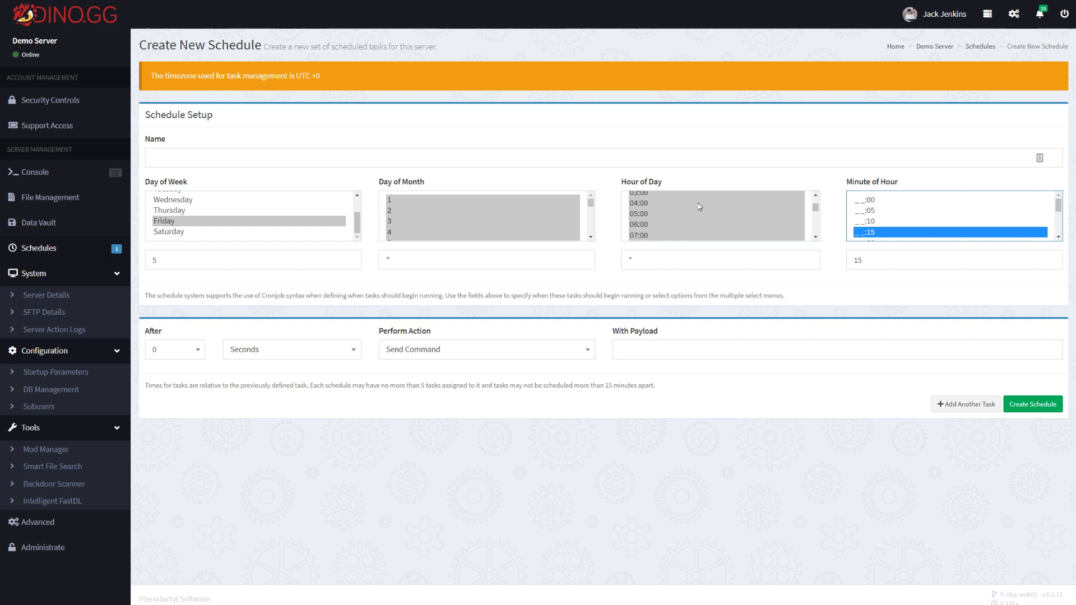
left_click(872, 211)
left_click(762, 233)
key("ctrl+a")
scroll(763, 232, "up", 2)
left_click(730, 218)
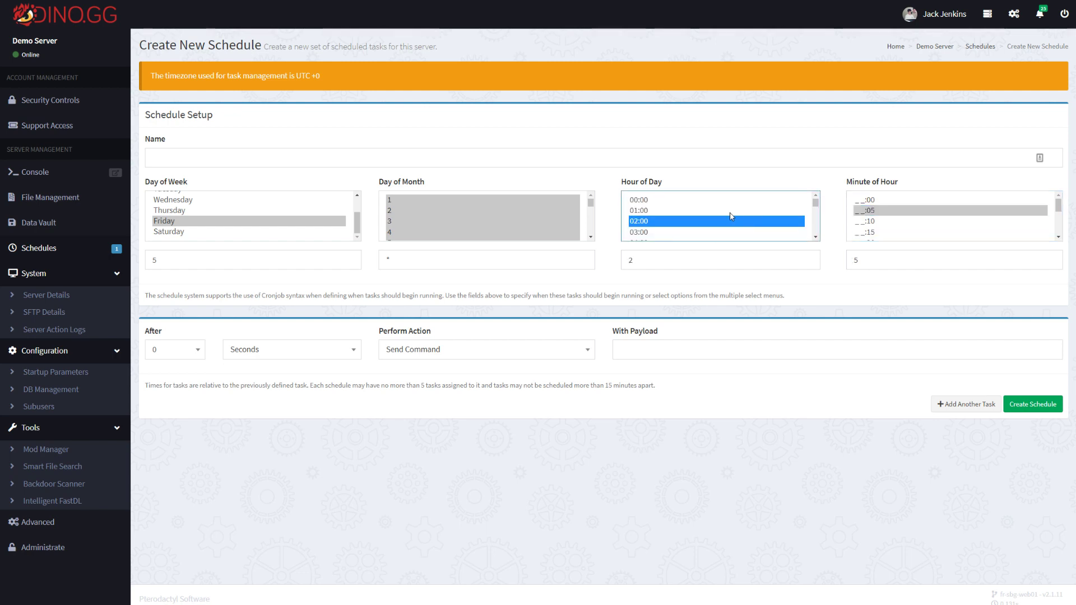
left_click(886, 200)
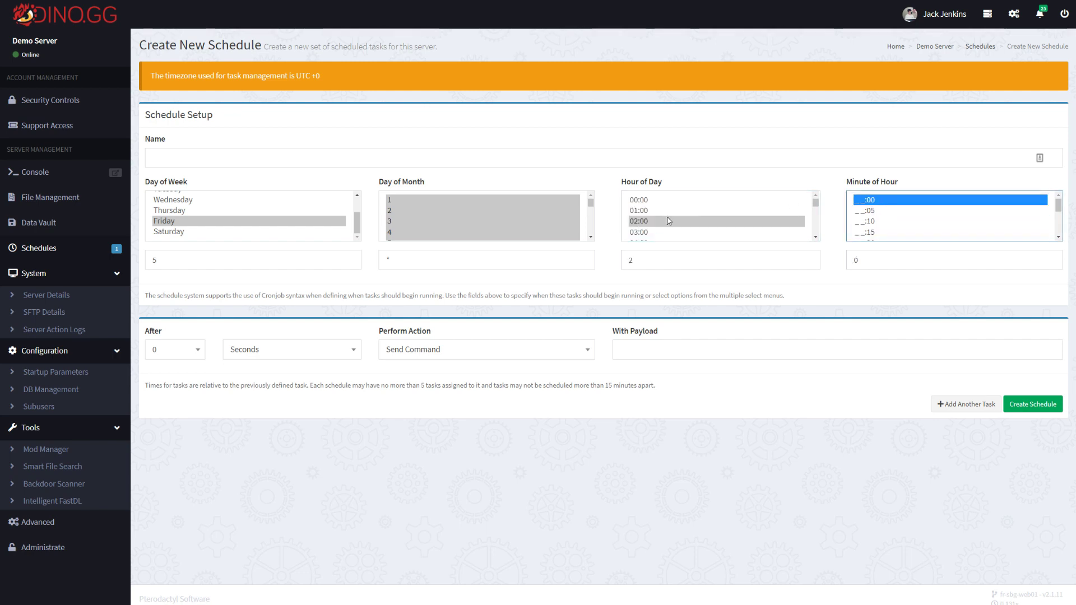
left_click(682, 236)
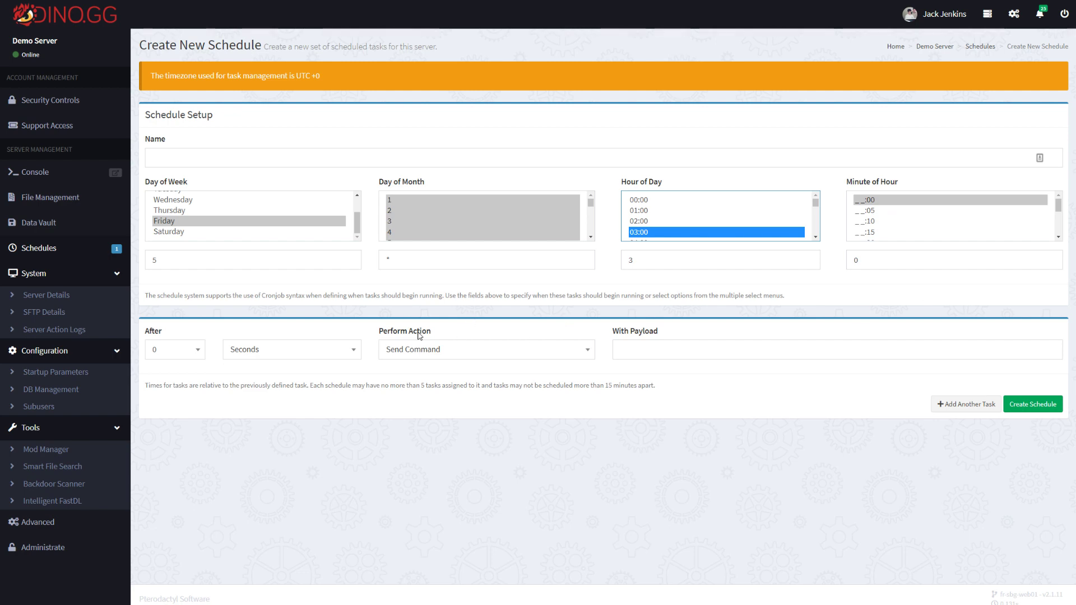
- Make the task a Power Action with payload 'restart', save, and return to the list
left_click(193, 351)
left_click(385, 367)
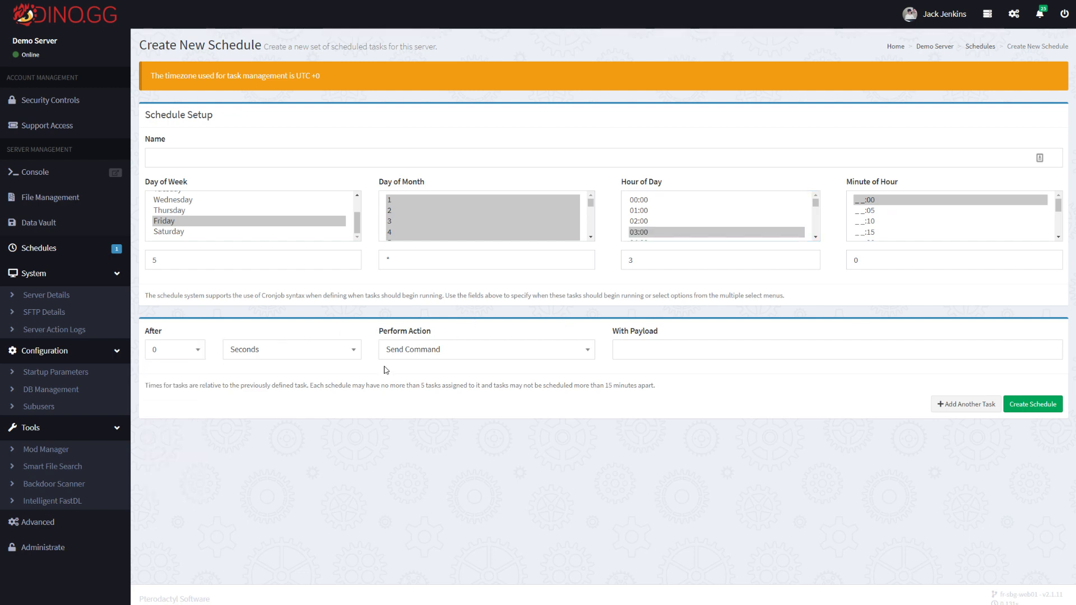
left_click(432, 350)
left_click(435, 408)
left_click(621, 350)
type("restart")
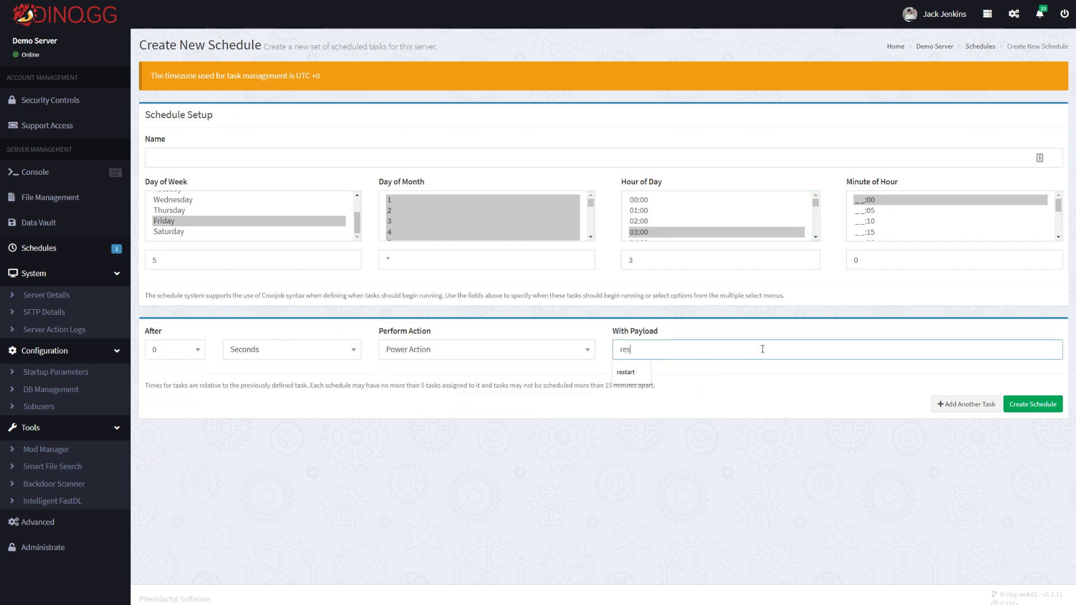
left_click(1031, 406)
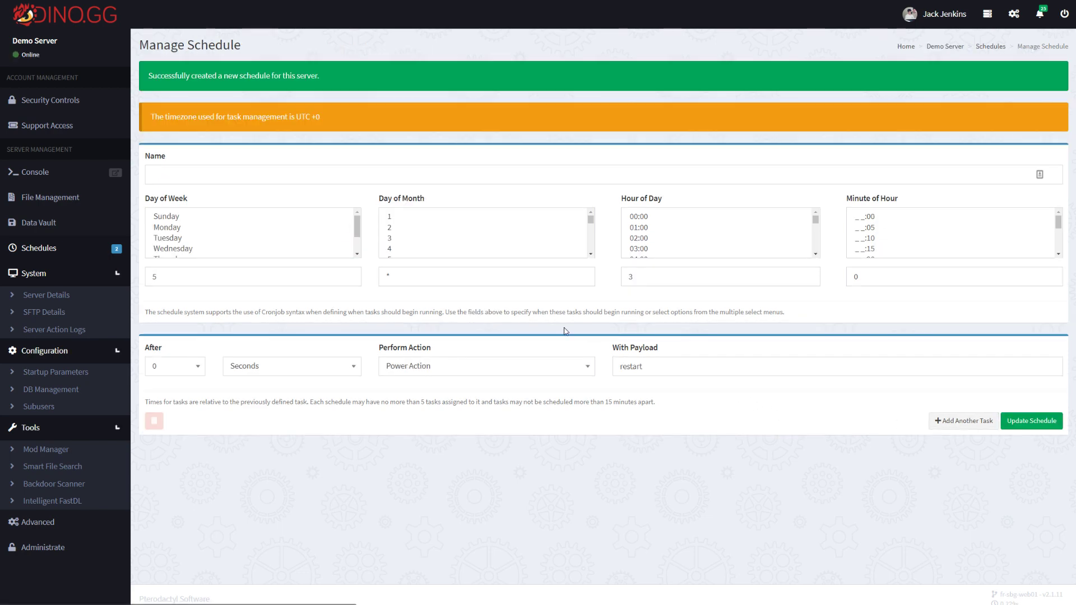
left_click(90, 251)
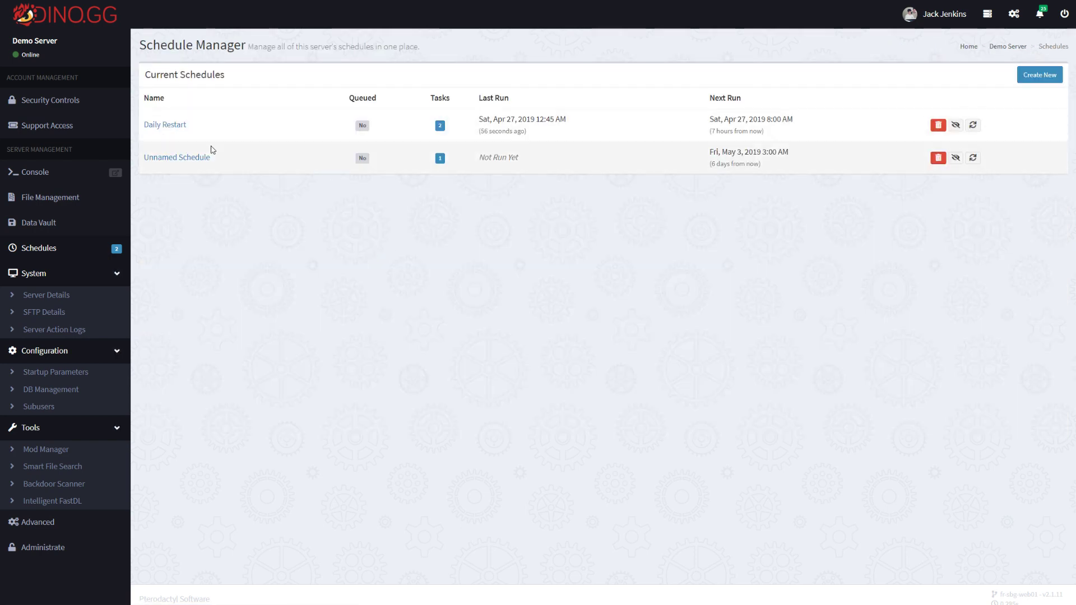
left_click_drag(234, 159, 148, 159)
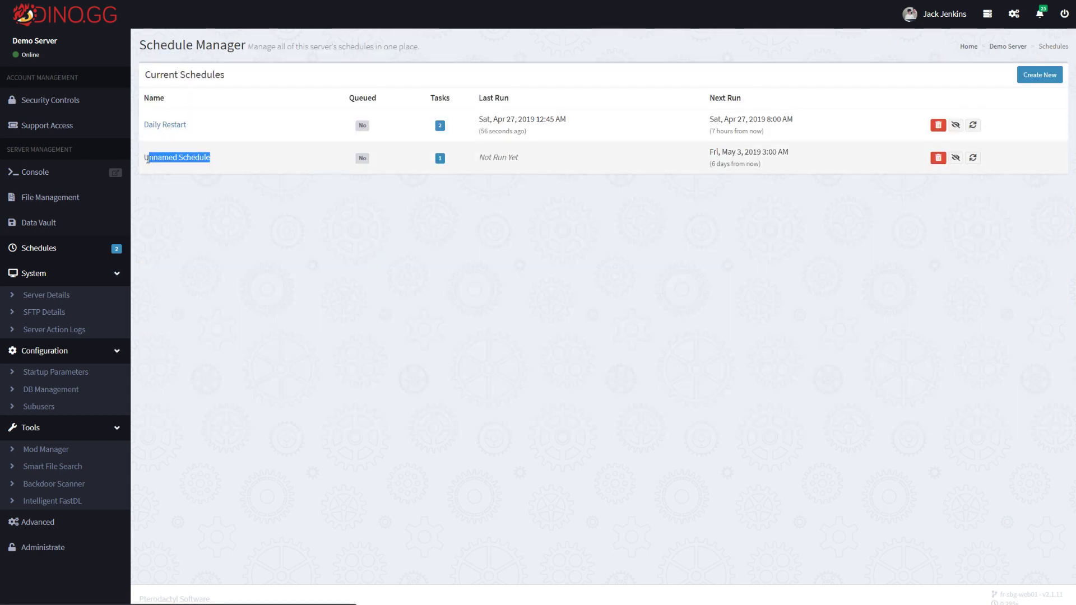
left_click_drag(711, 155, 790, 169)
left_click(792, 173)
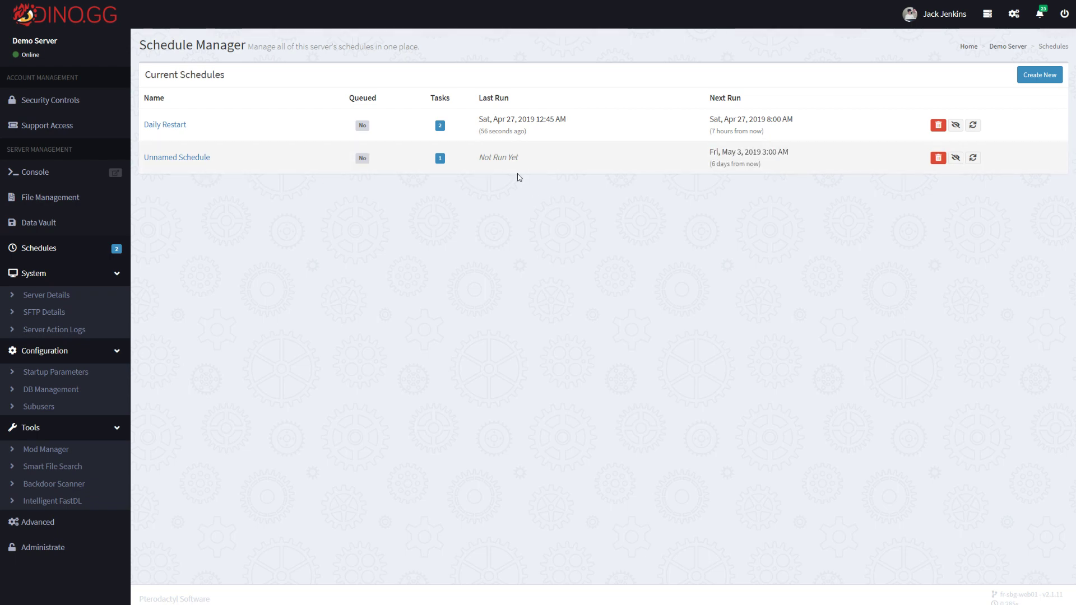
left_click_drag(224, 156, 150, 158)
left_click(351, 169)
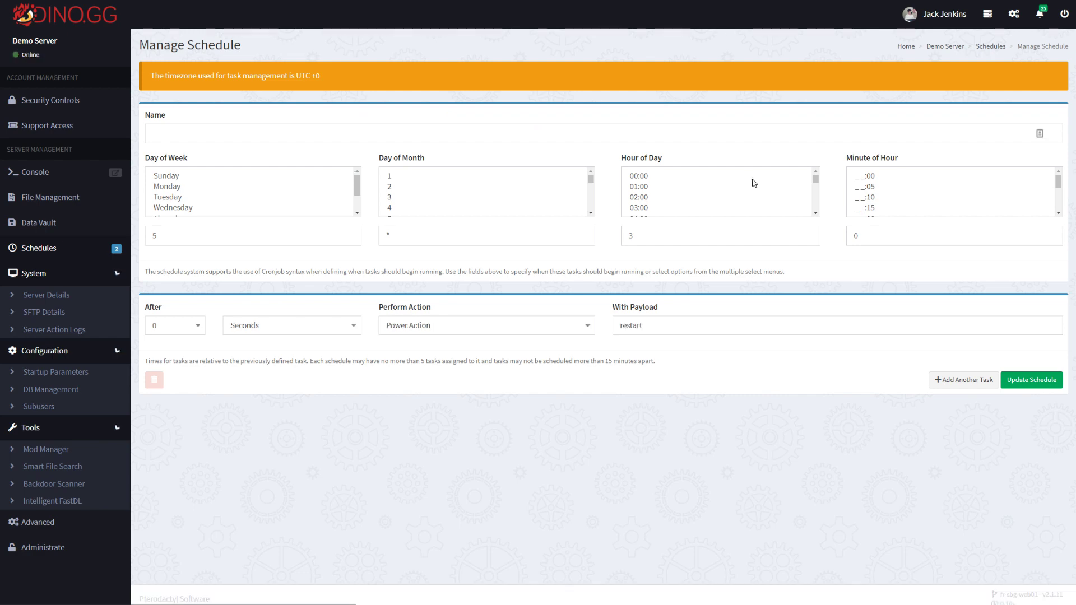
scroll(459, 208, "down", 5)
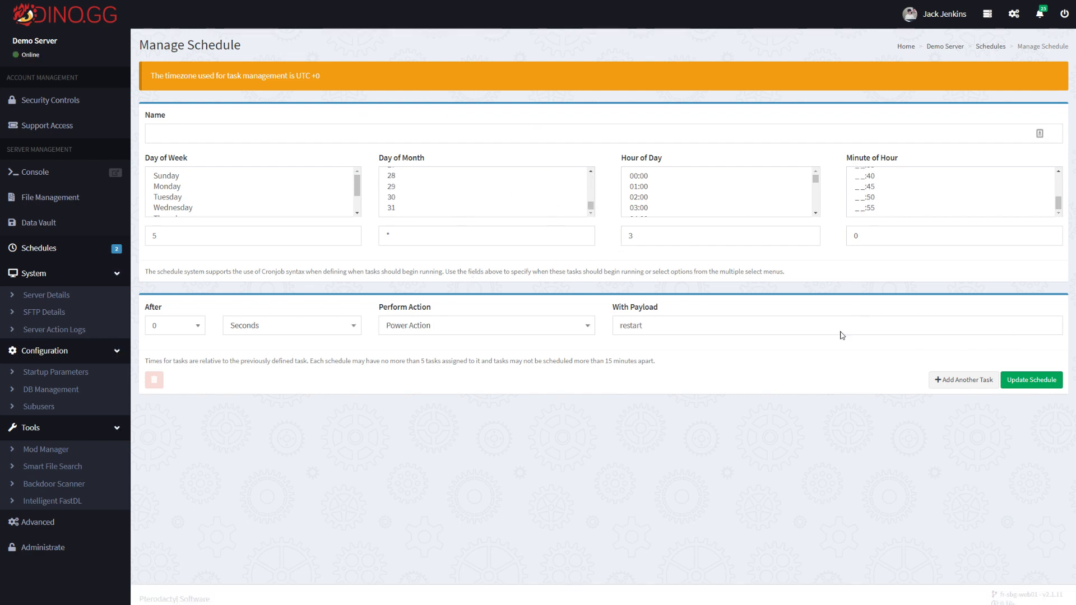
left_click(116, 250)
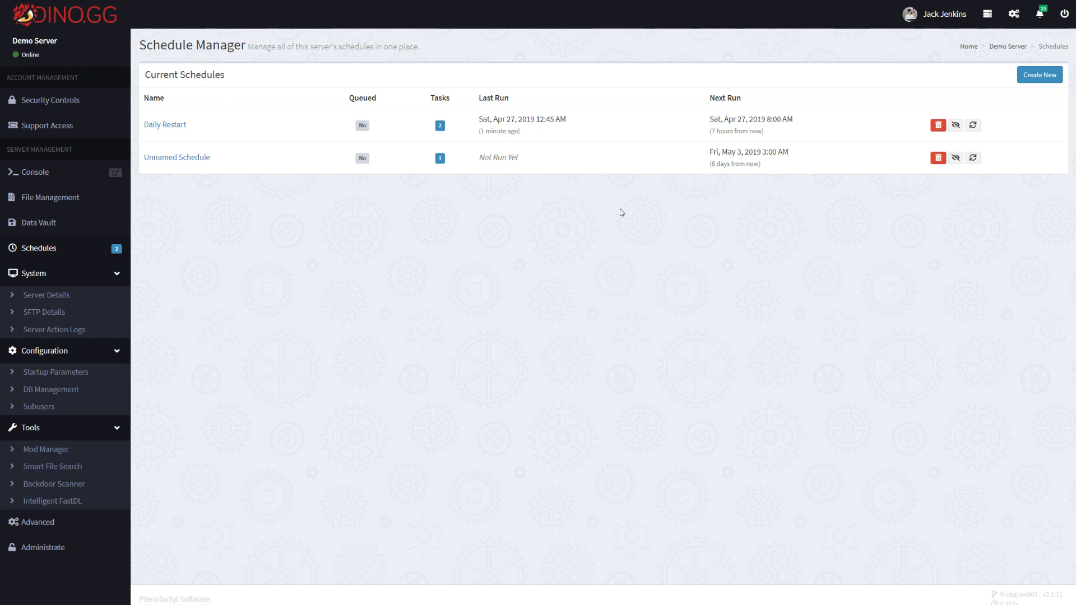
left_click(751, 213)
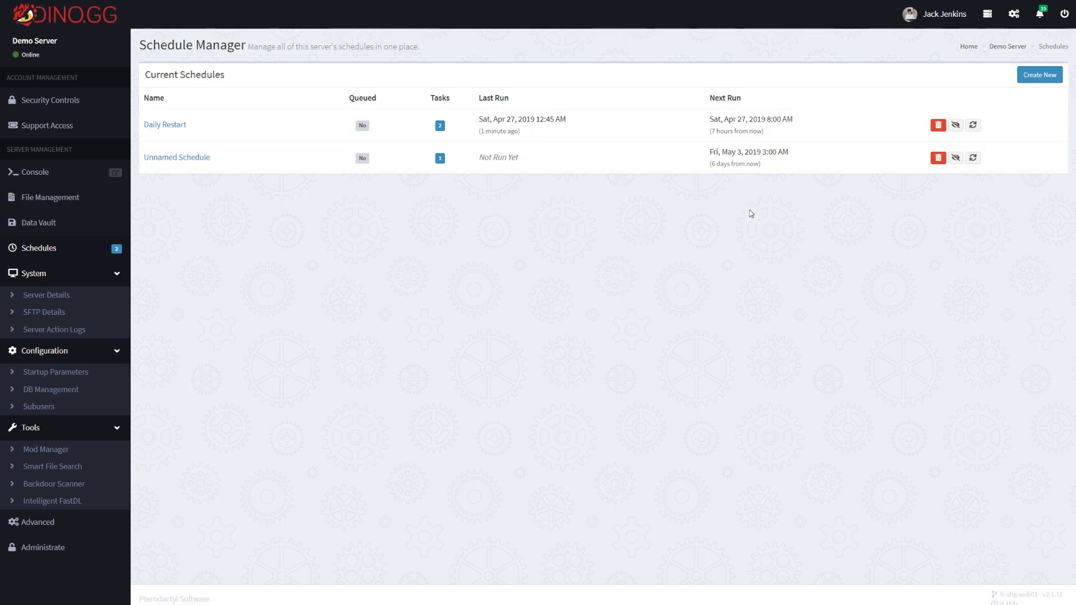